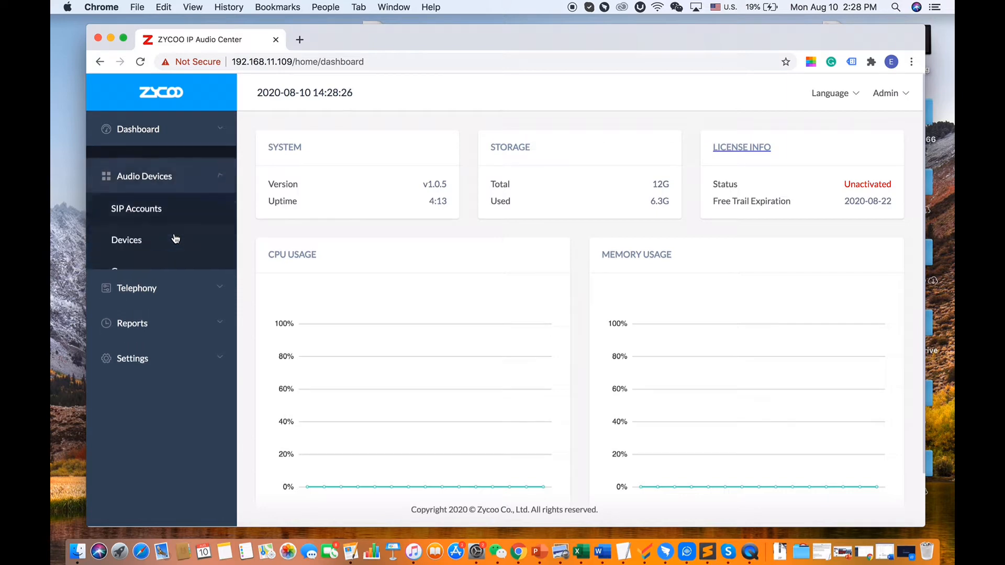
Open the SIP Accounts list and look over the existing accounts
left_click(140, 208)
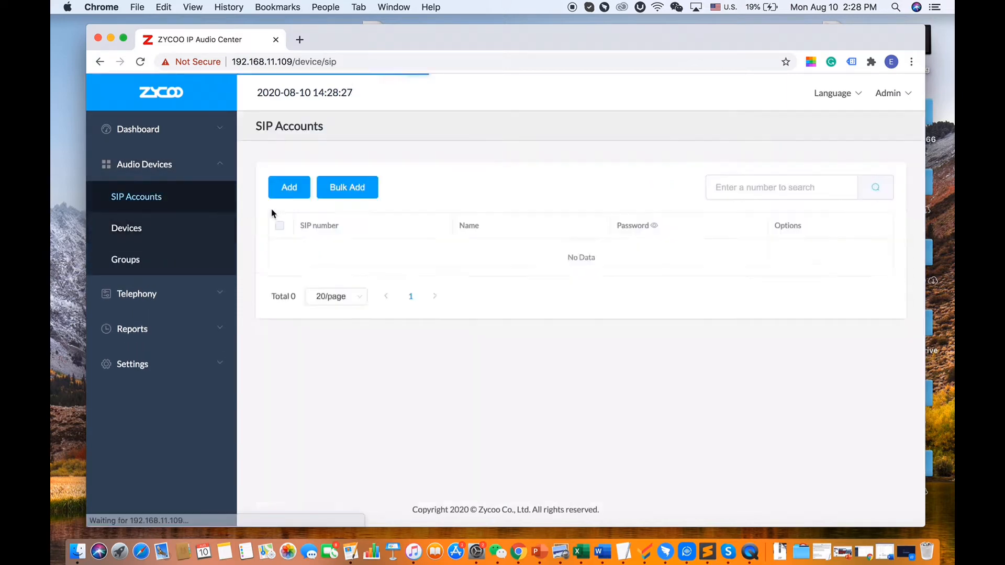
scroll(313, 389, "down", 3)
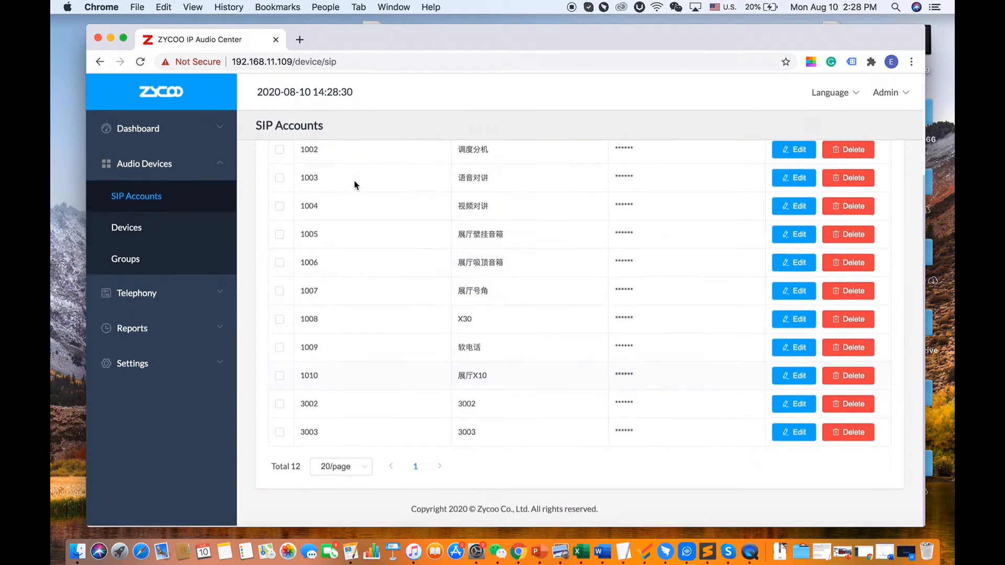
scroll(478, 448, "up", 3)
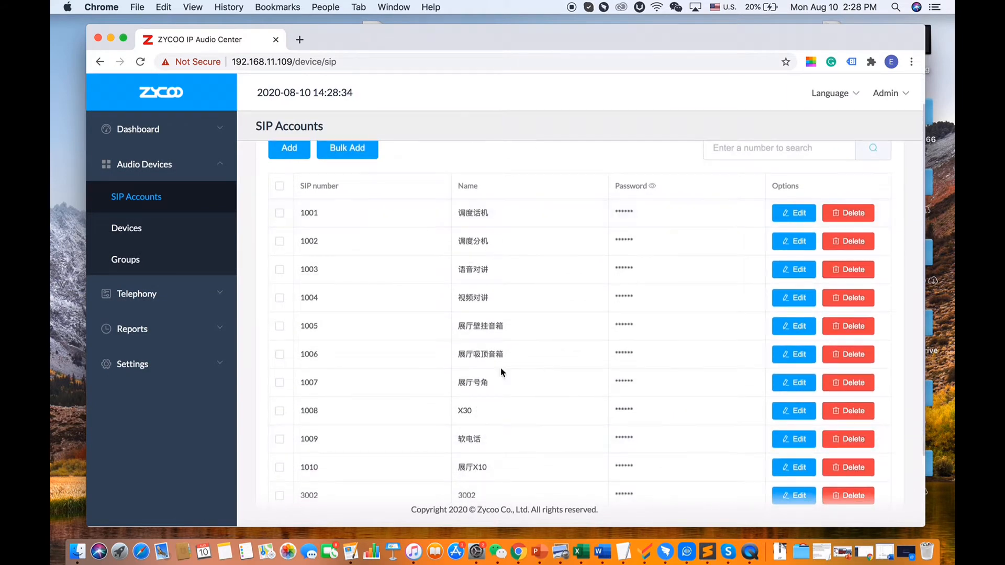
scroll(500, 387, "down", 3)
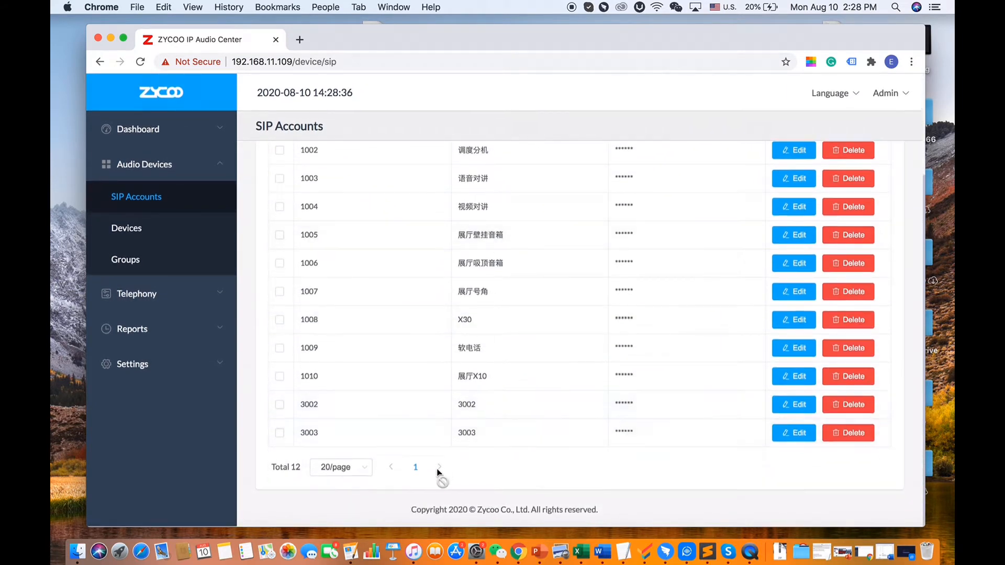
scroll(438, 470, "up", 3)
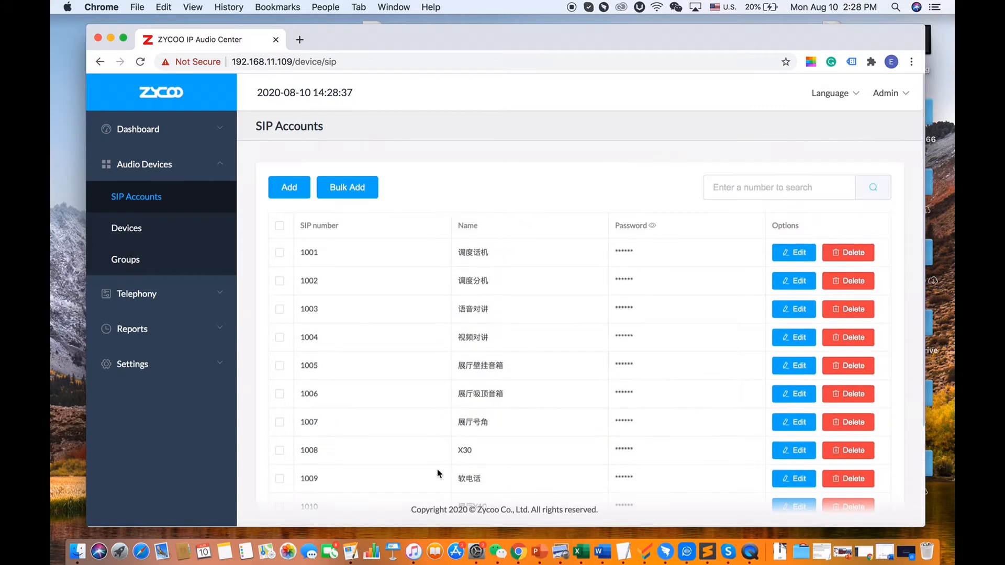
Add SIP account 3004, replacing the generated password with a custom one, and submit it
left_click(294, 192)
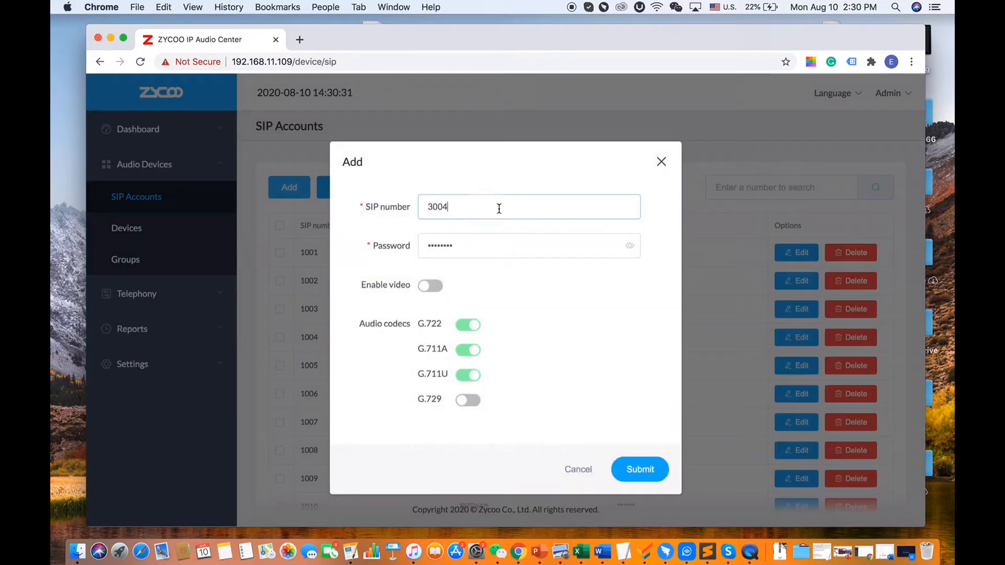
left_click(498, 206)
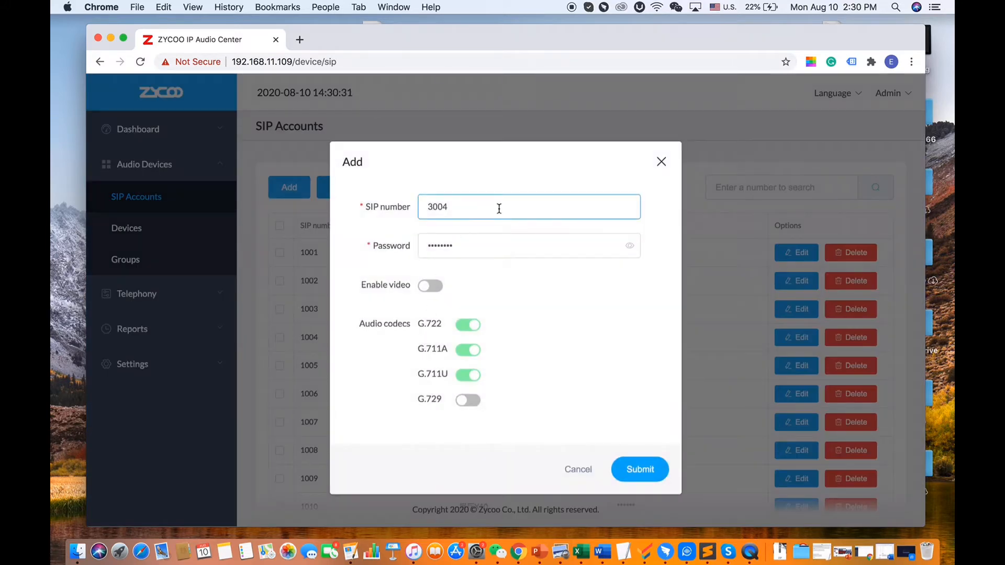
left_click(514, 246)
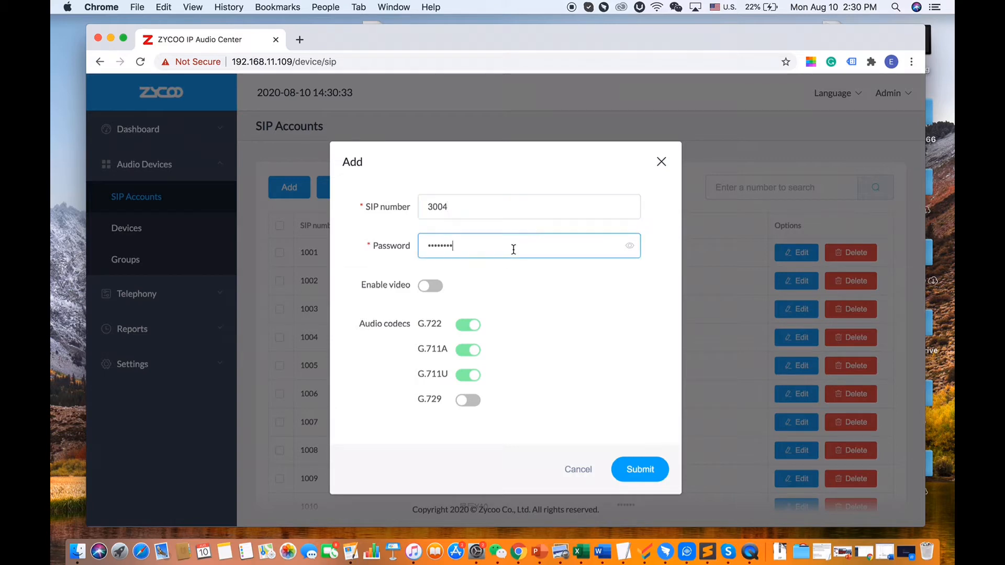
left_click(630, 245)
double_click(524, 244)
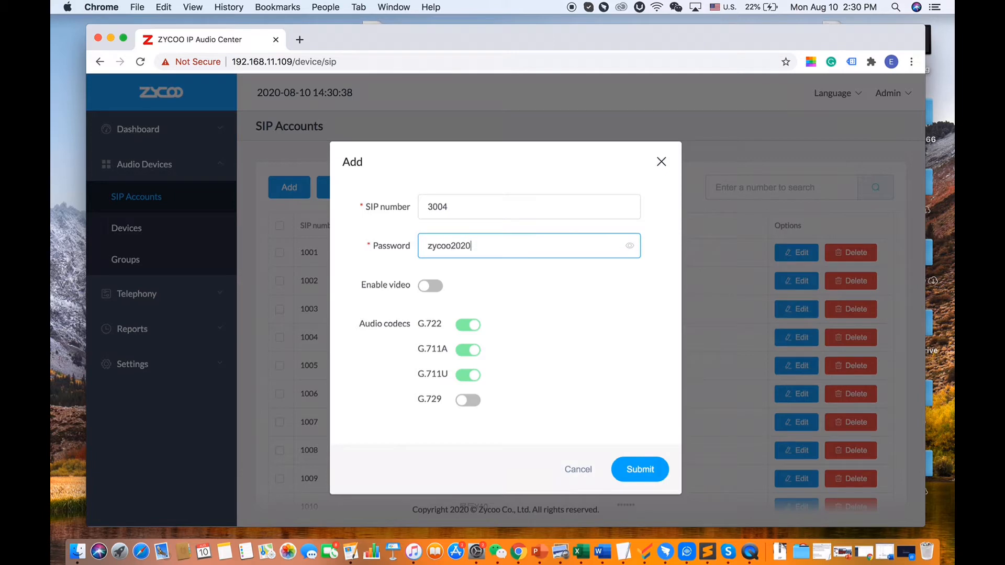
left_click(649, 473)
scroll(519, 337, "down", 3)
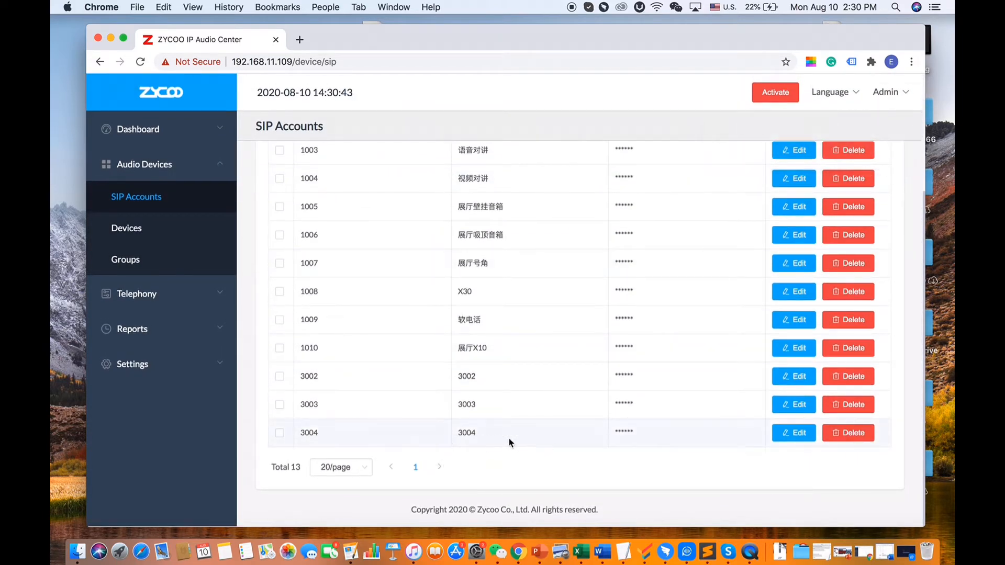
Open the Devices list and review the registered devices
left_click(181, 239)
scroll(494, 303, "down", 2)
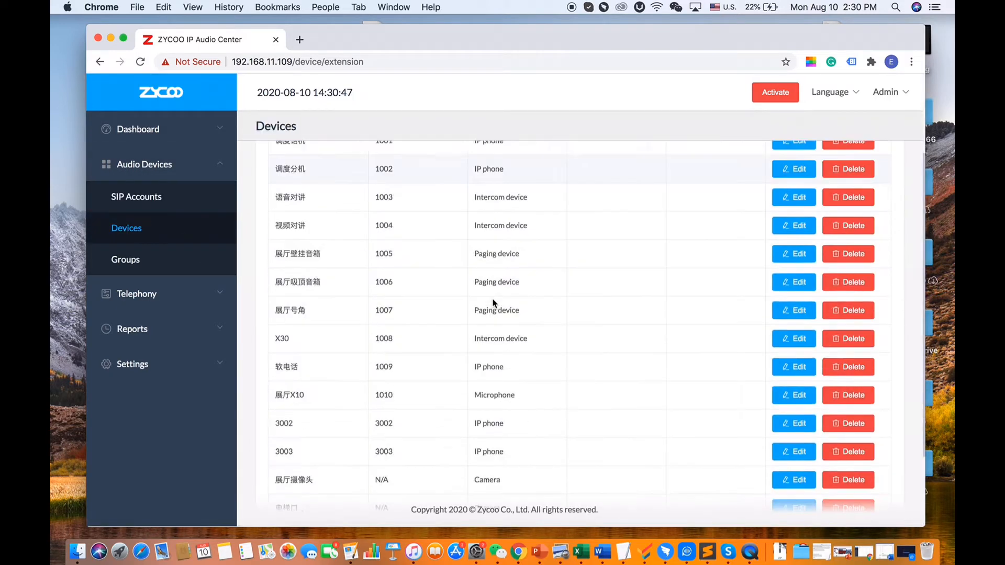
scroll(493, 302, "down", 3)
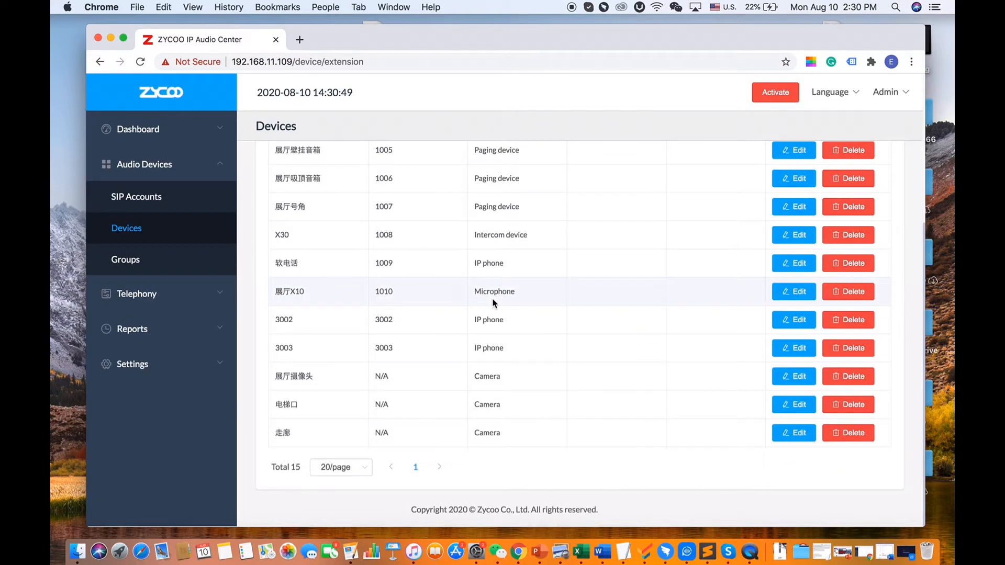
scroll(492, 297, "up", 10)
scroll(492, 298, "down", 10)
scroll(493, 299, "up", 5)
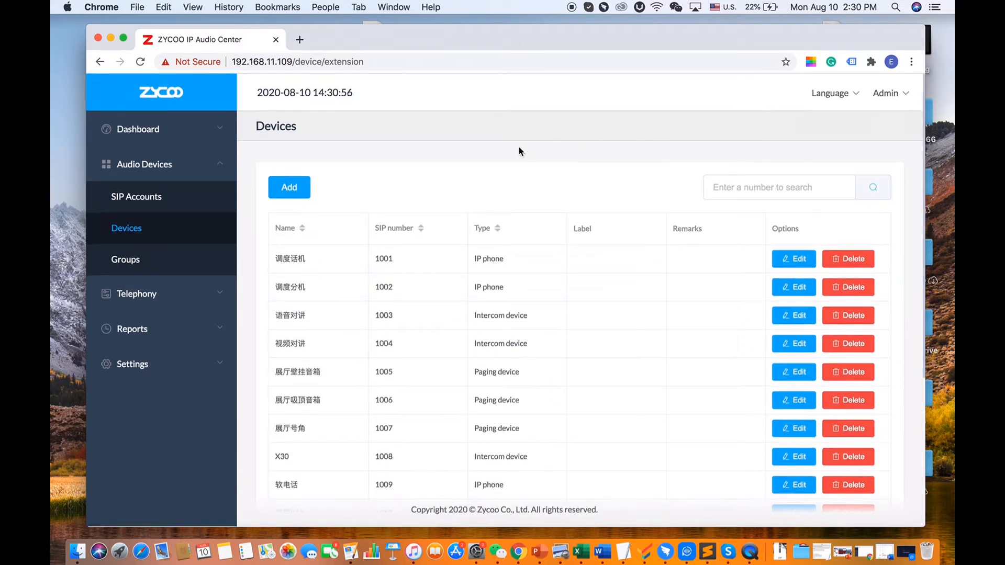
Add a Paging device named 'demo-SC15 Ceiling Speaker' on SIP number 3004 and submit it
left_click(291, 187)
left_click(366, 217)
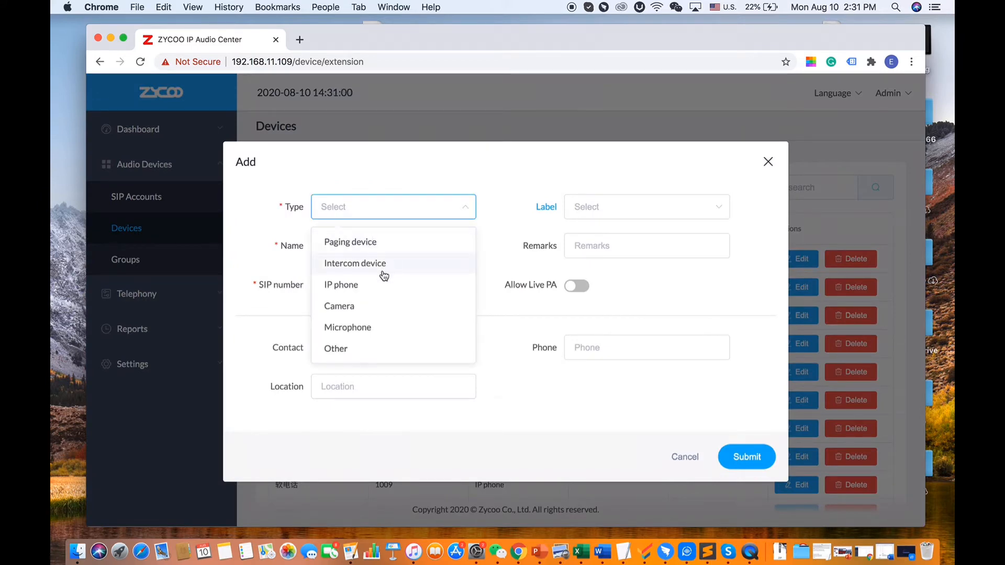
left_click(405, 247)
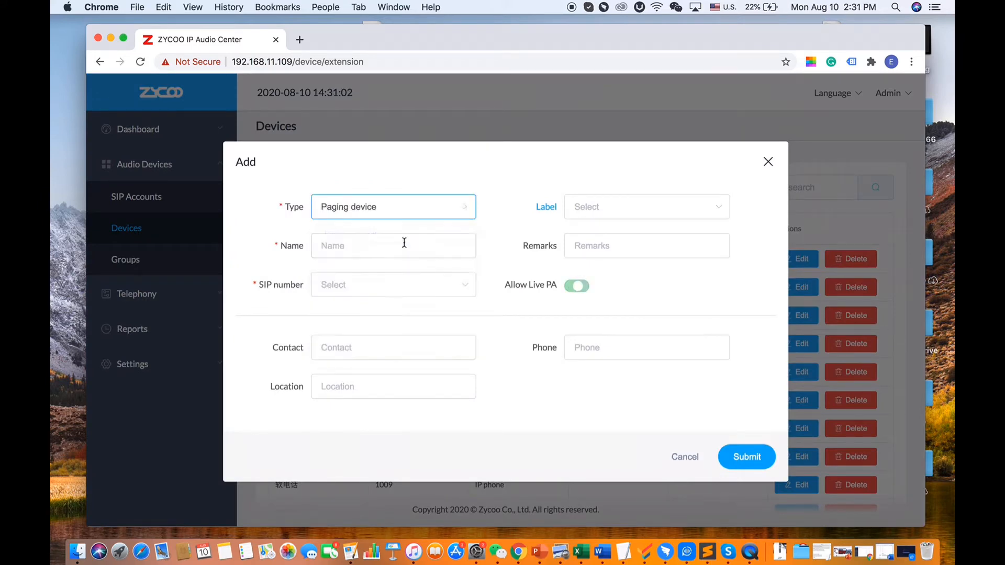
left_click(363, 243)
type("demo-SC15")
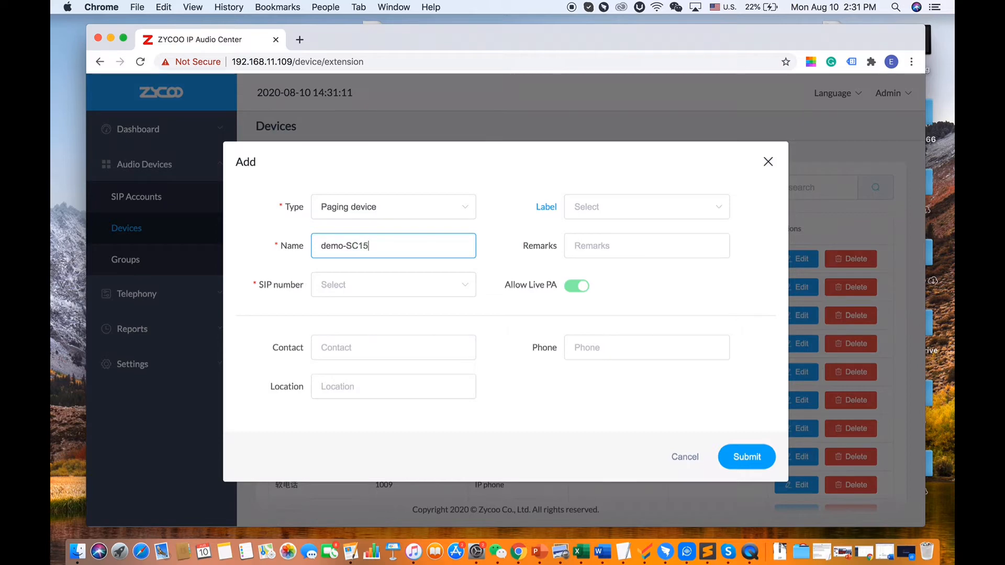
type("Ceiling Speaker")
key("Tab")
left_click(382, 285)
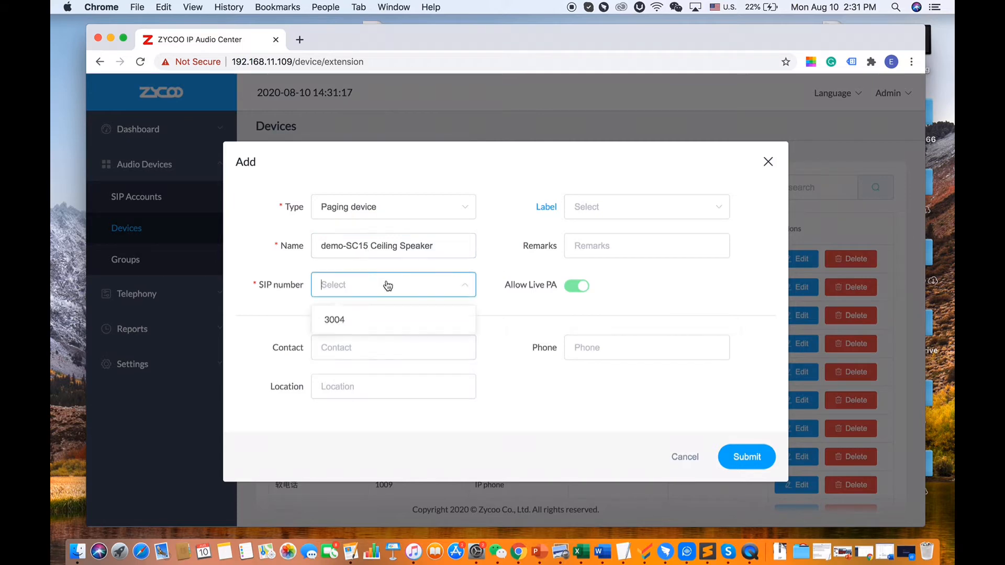
left_click(359, 322)
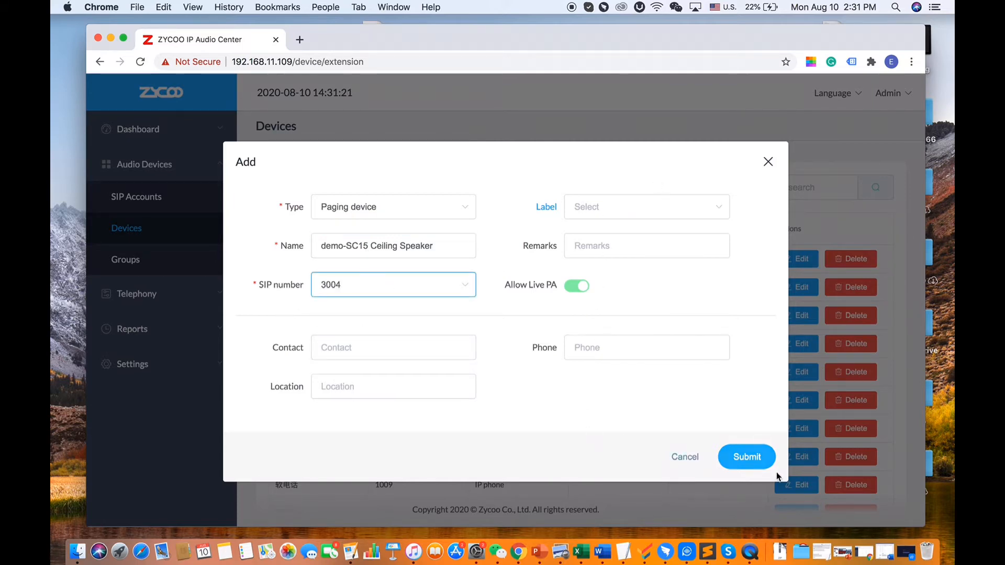
left_click(747, 457)
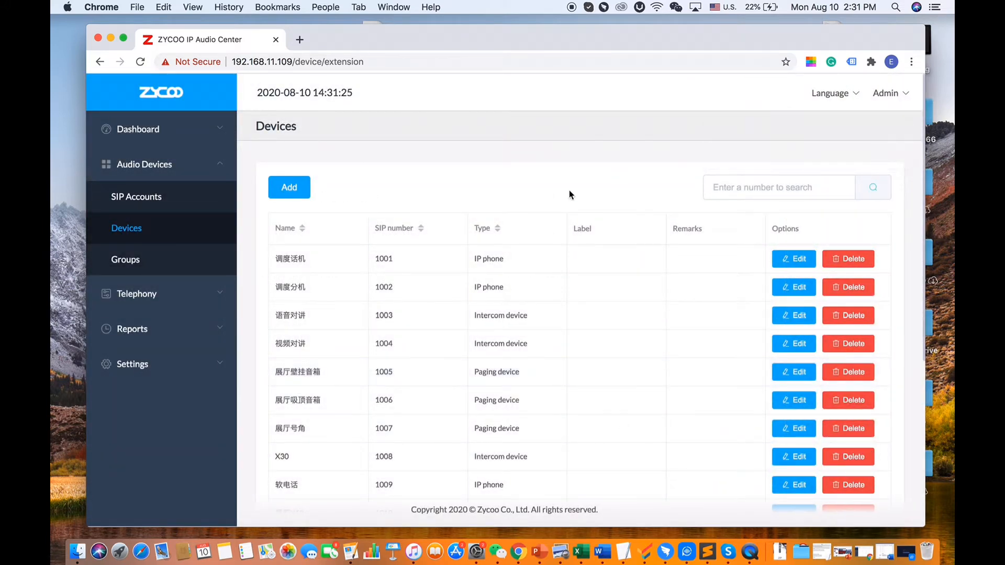
scroll(570, 190, "down", 5)
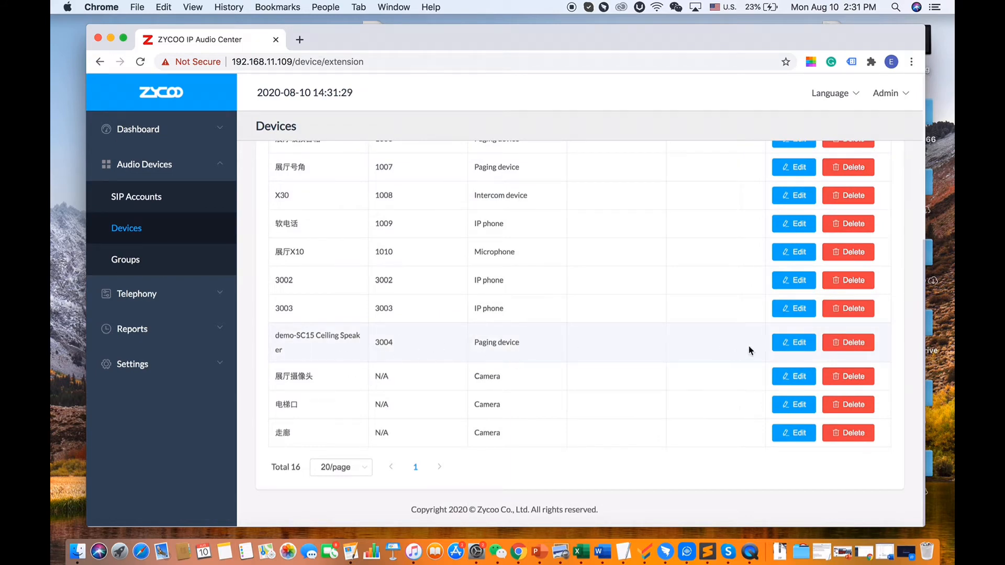
Load the speaker's web page at 192.168.11.233 in a new browser tab
left_click(300, 40)
left_click(324, 68)
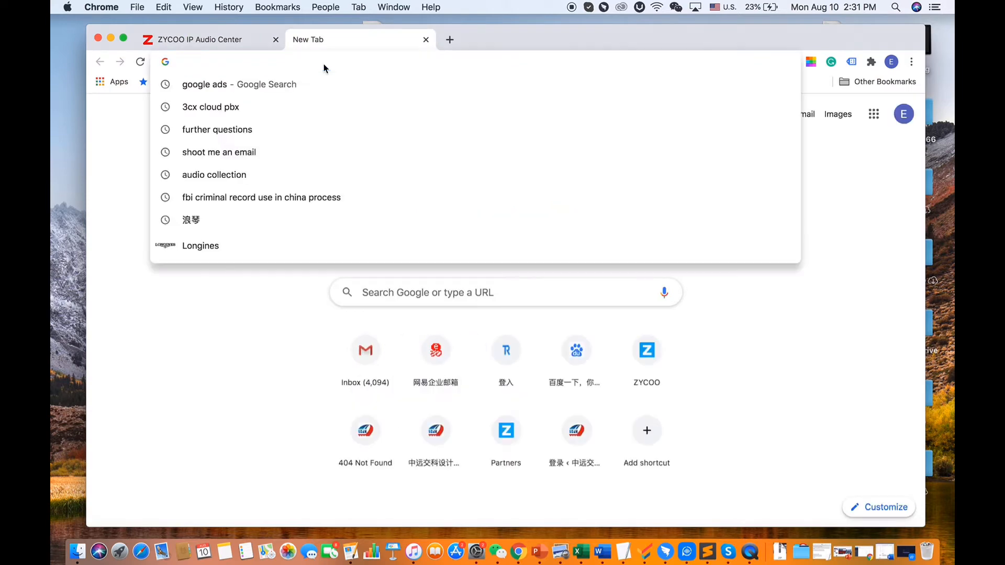
type("192.16")
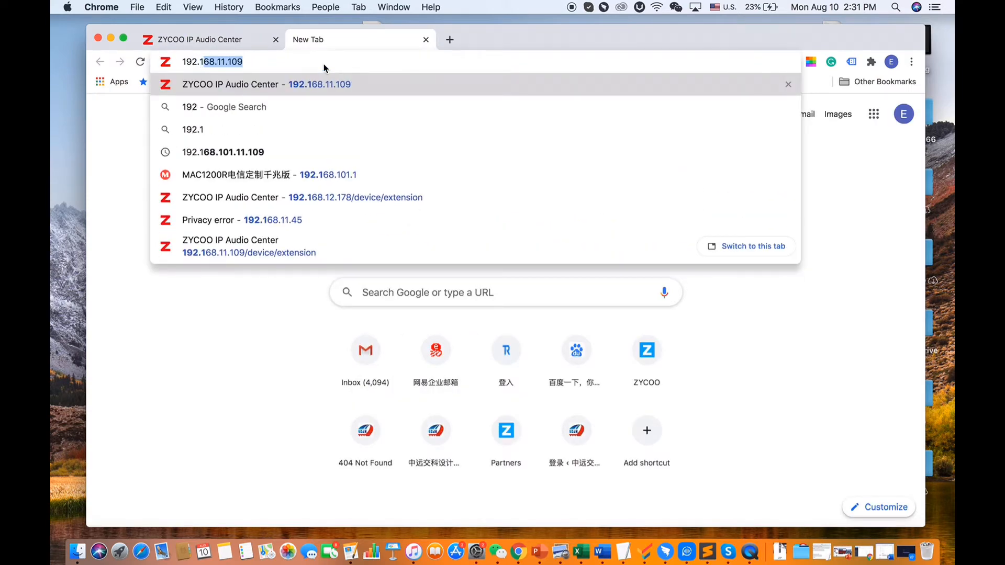
type("8.11.")
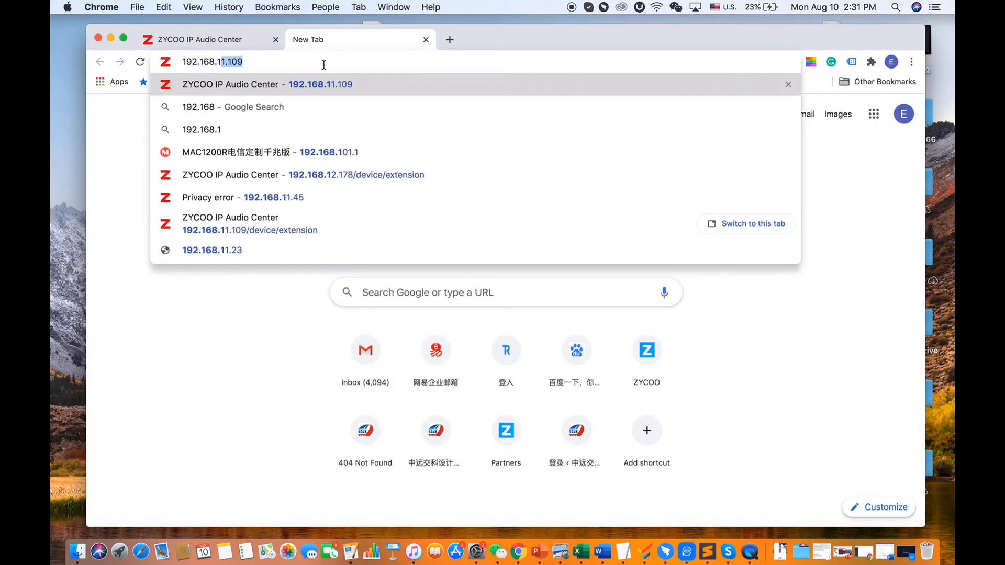
type("233")
key("Return")
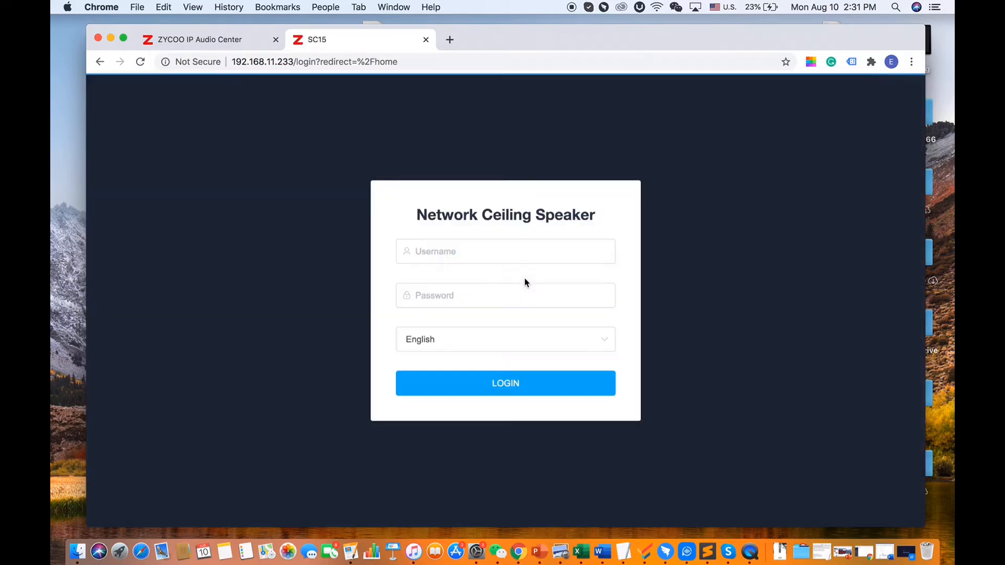
Log in with the administrator credentials and decline saving the password
left_click(530, 250)
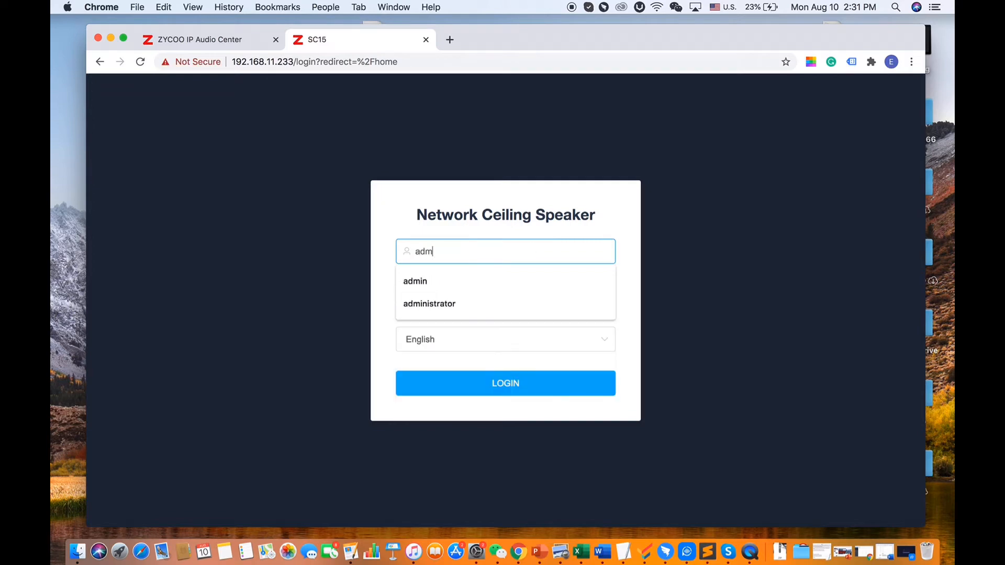
key("Tab")
key("Return")
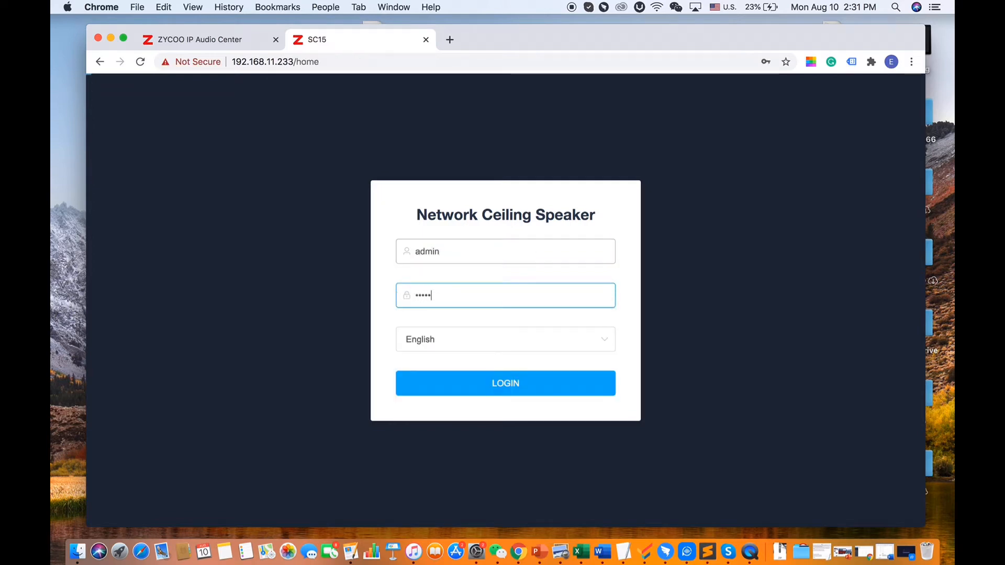
left_click(787, 79)
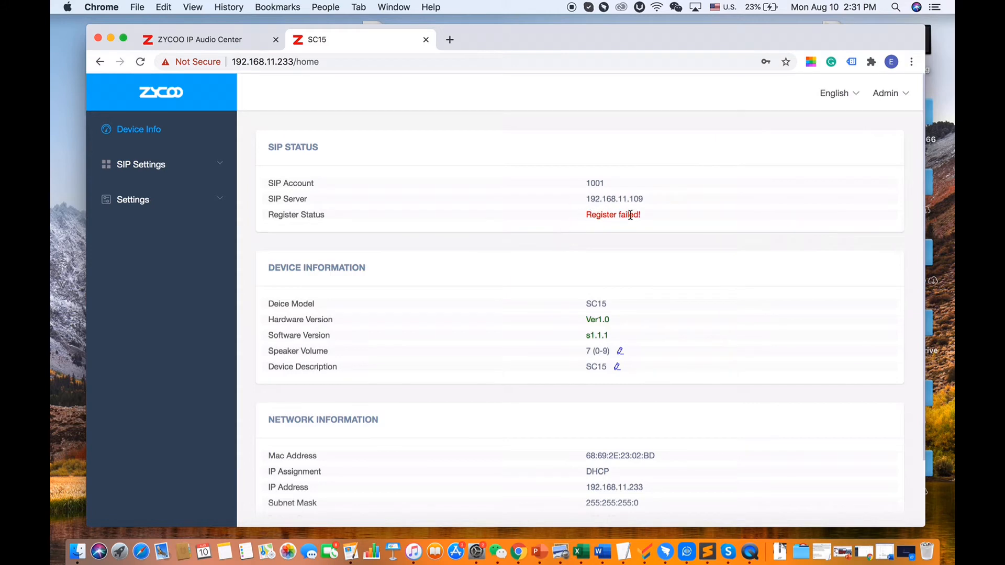
Dismiss the password warning and open the speaker's SIP Account settings
left_click(615, 235)
left_click(163, 175)
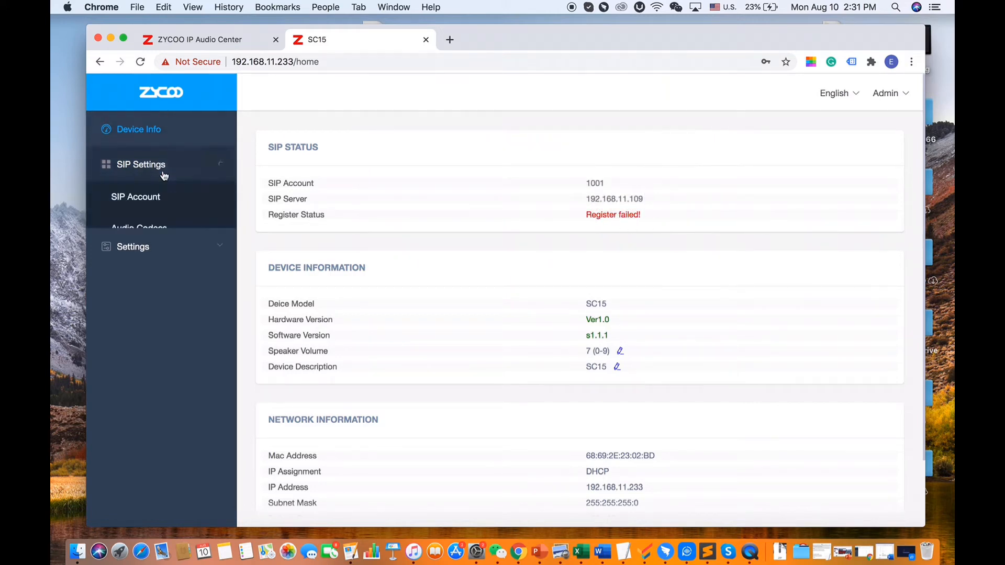
left_click(170, 204)
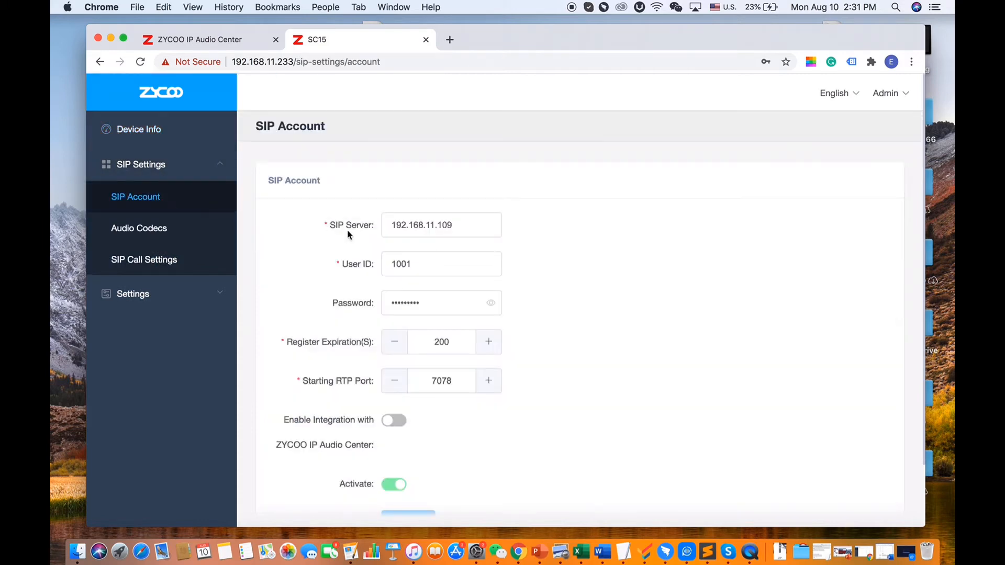
Change the SIP user ID from 1001 to 3004 with the account password, submit, and check Device Info
left_click(432, 271)
double_click(432, 270)
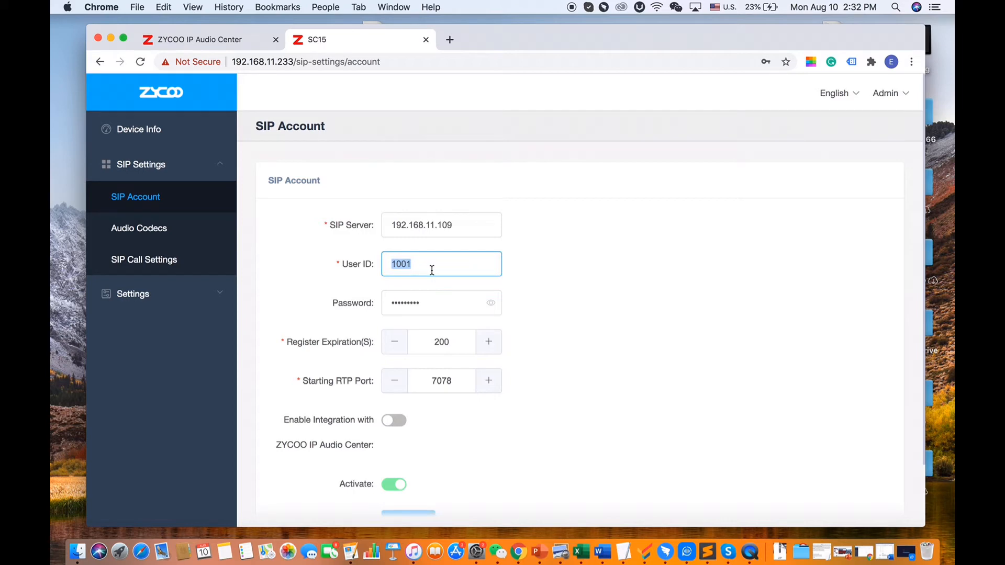
type("3004")
key("Tab")
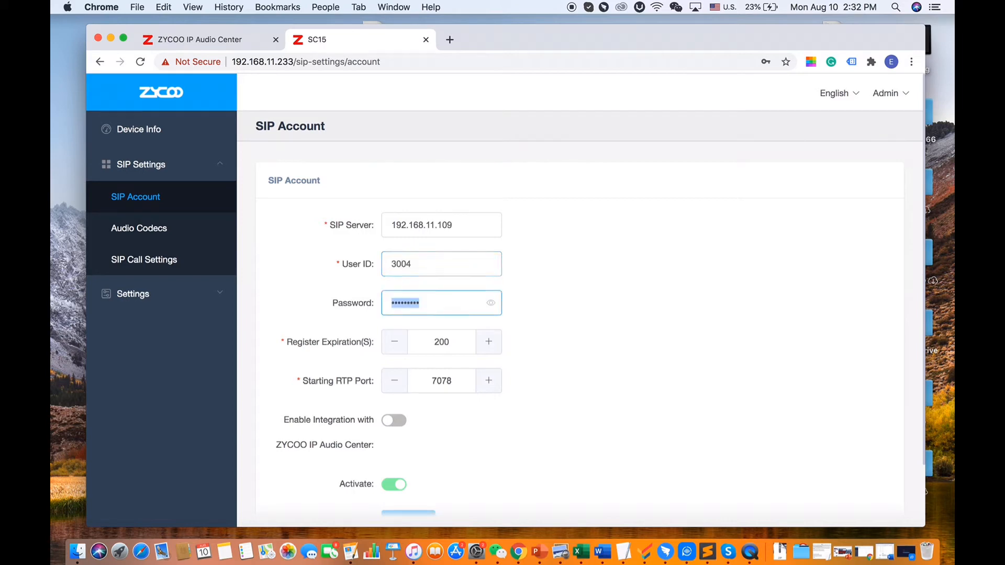
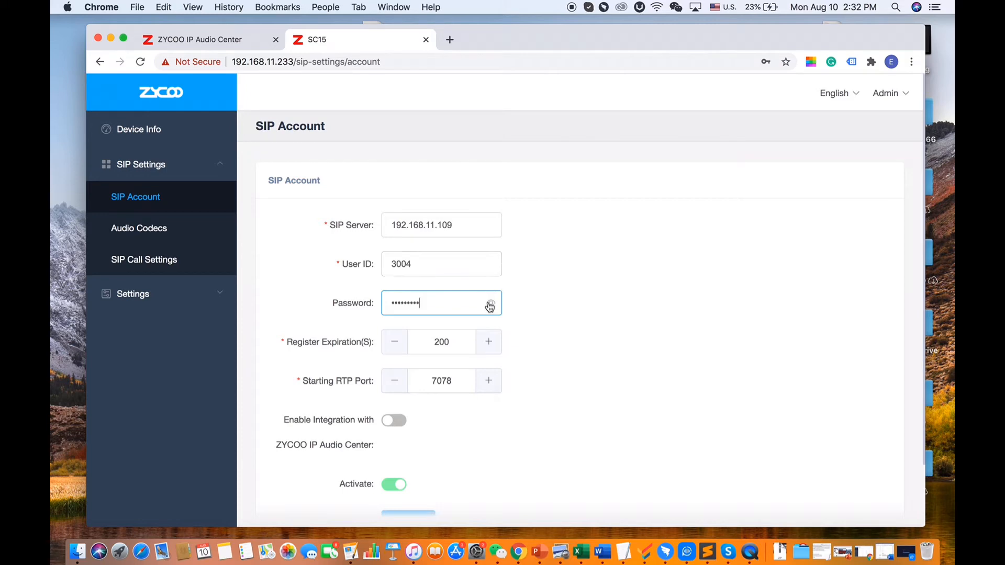
left_click(491, 303)
scroll(553, 330, "down", 1)
scroll(553, 330, "down", 3)
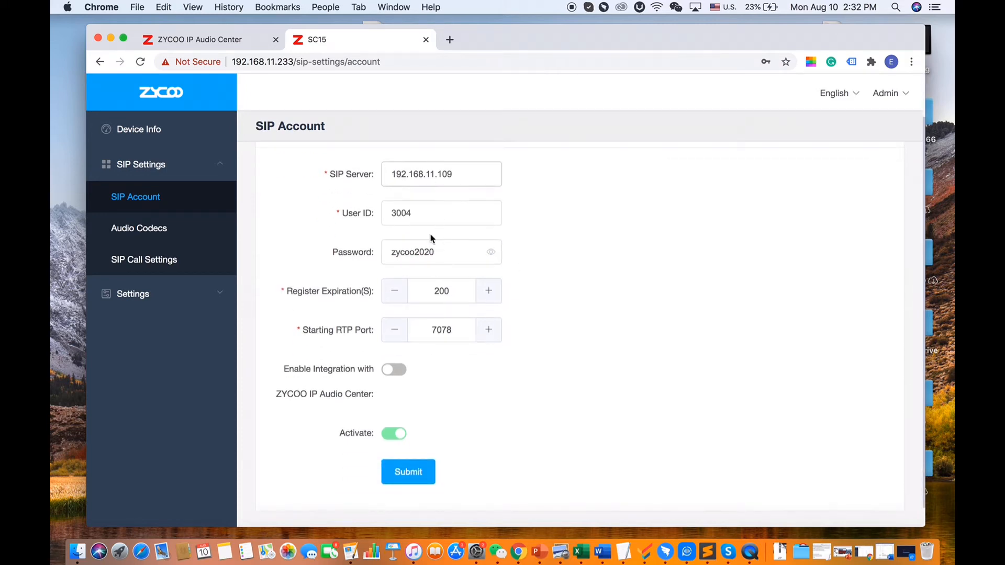
left_click(418, 478)
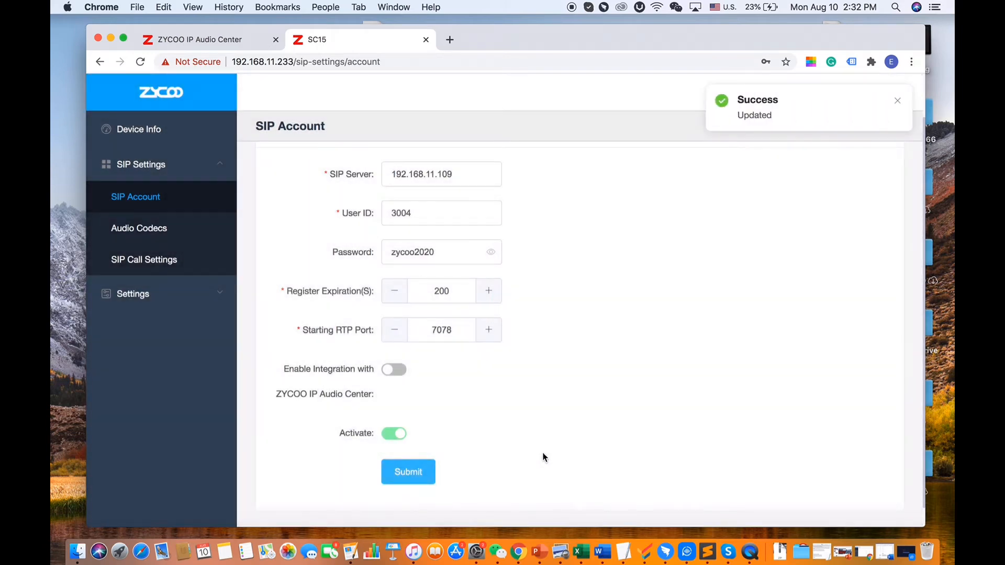
left_click(177, 134)
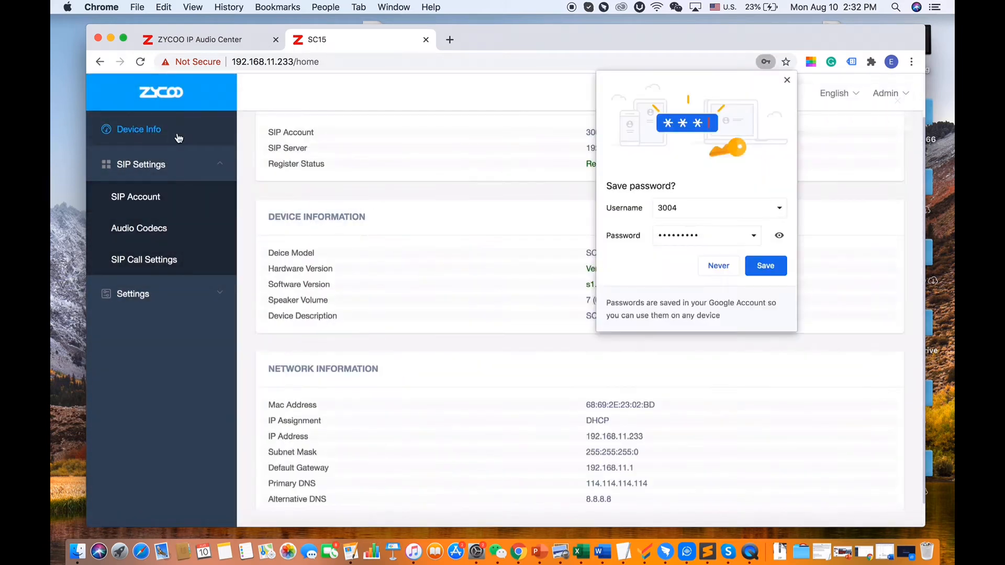
left_click(787, 80)
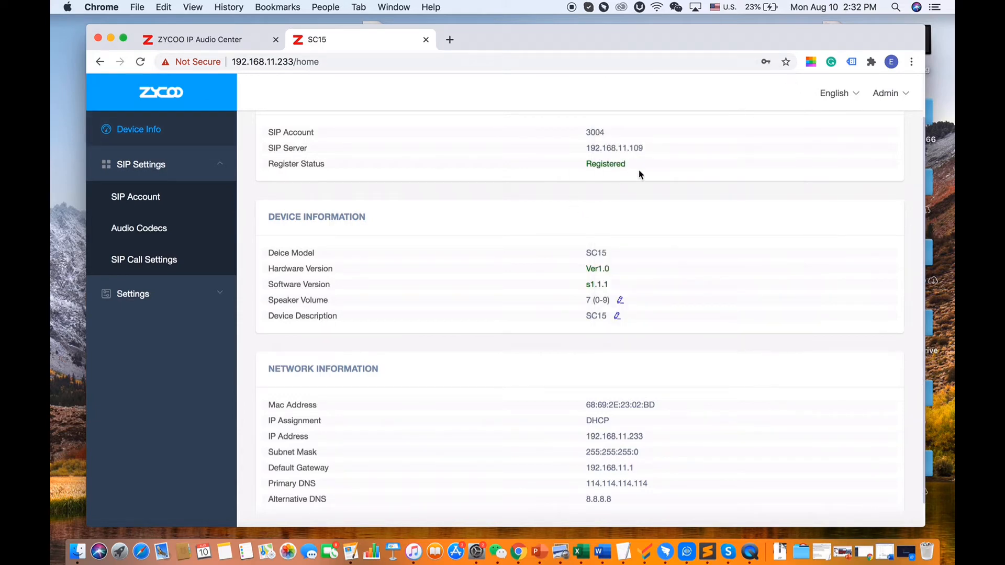
Return to the Audio Center tab and open the Groups list
left_click(195, 44)
left_click(168, 260)
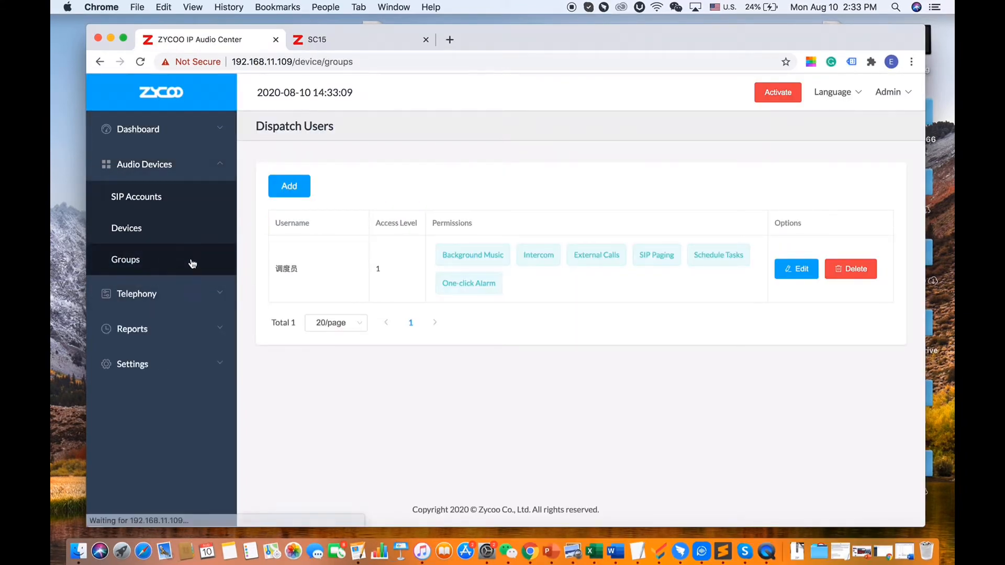
scroll(398, 366, "down", 5)
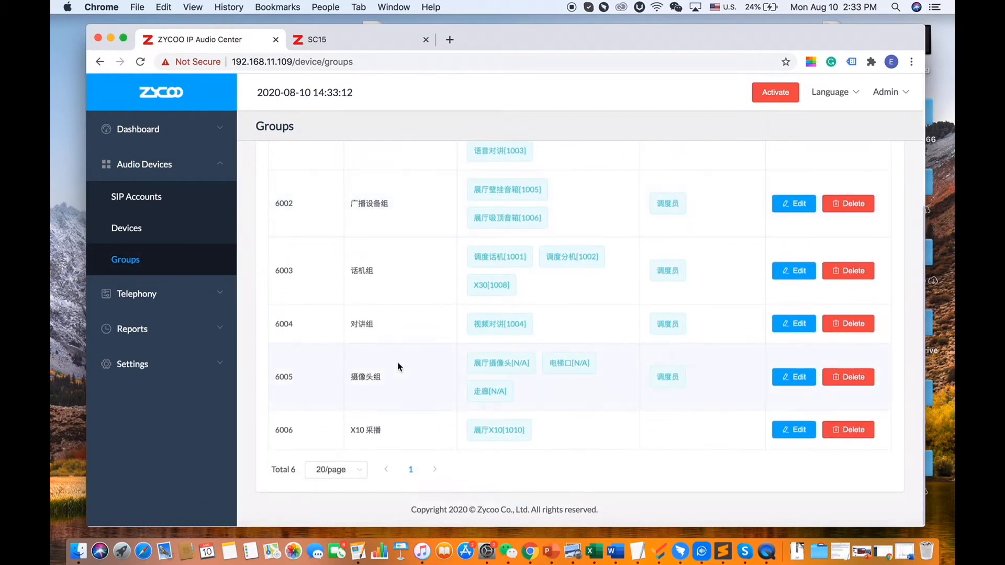
scroll(399, 366, "up", 5)
scroll(399, 366, "down", 5)
scroll(388, 367, "up", 5)
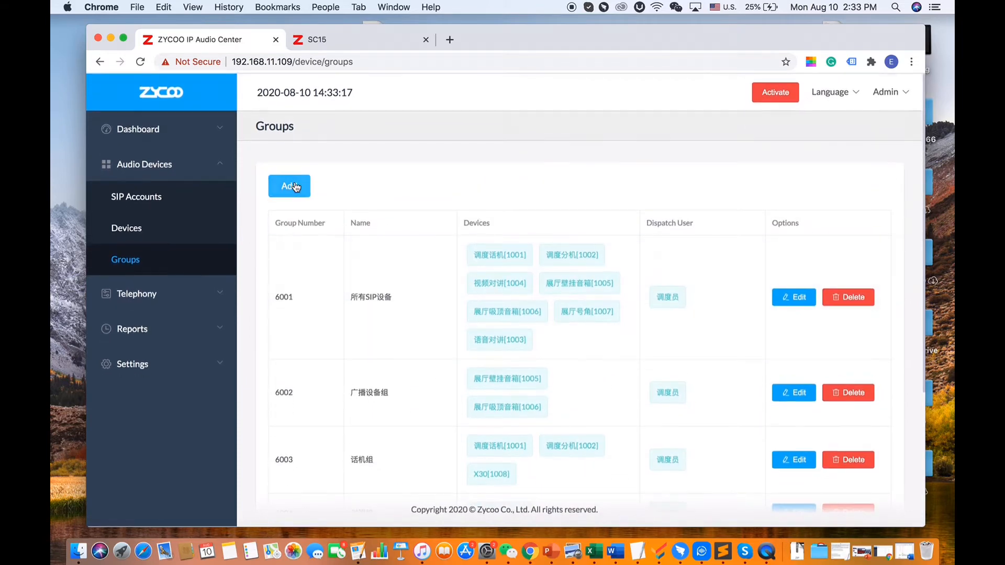
Start new group 6007 and name it 'Demo-speakersGroup'
left_click(289, 187)
left_click(482, 210)
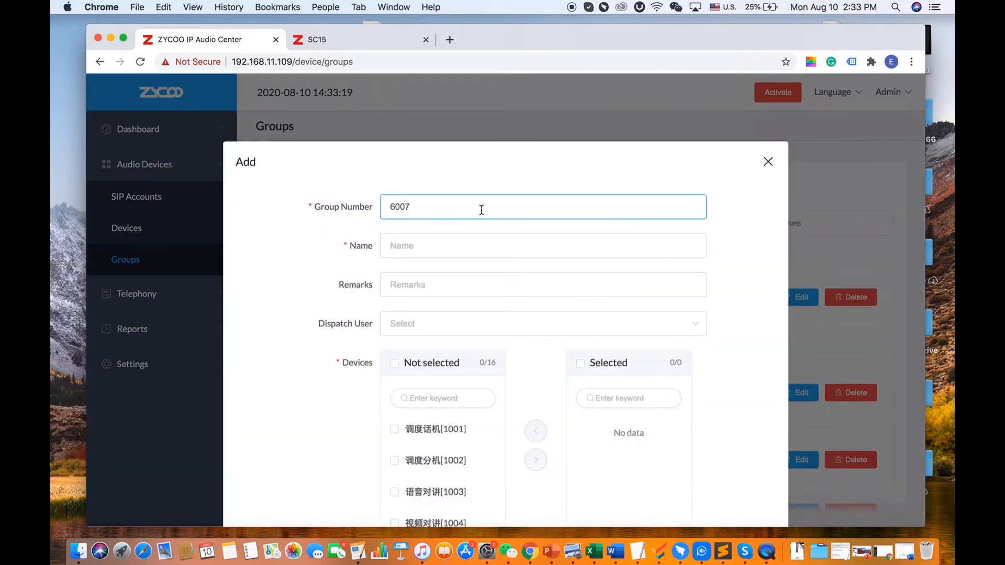
scroll(439, 274, "down", 2)
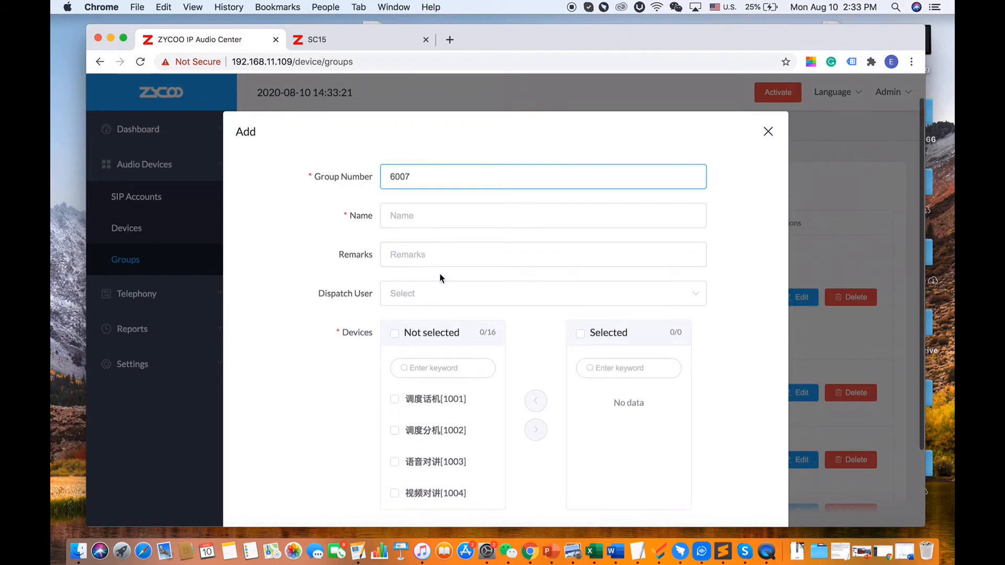
left_click(431, 203)
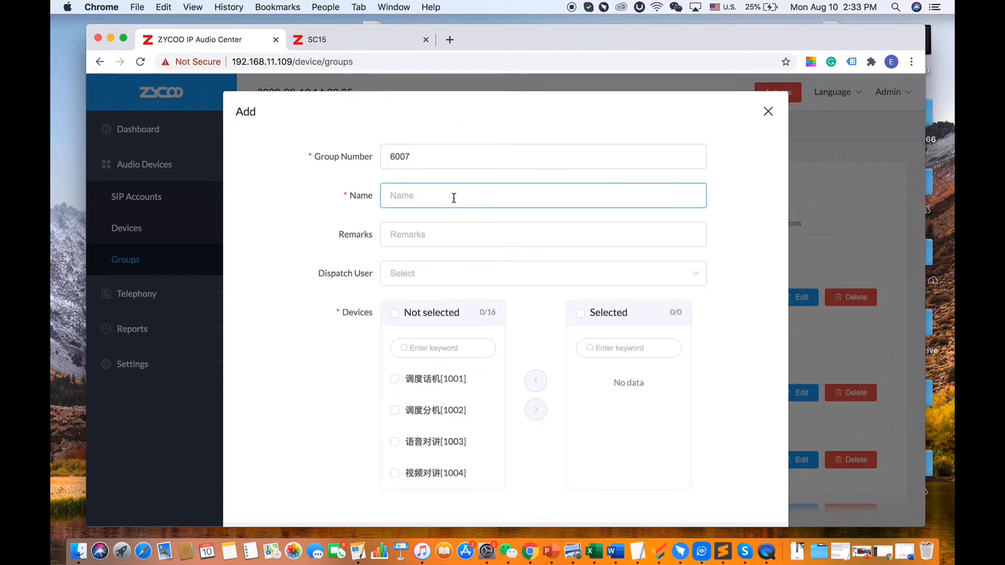
type("Demo-speakerGroup")
key("Tab")
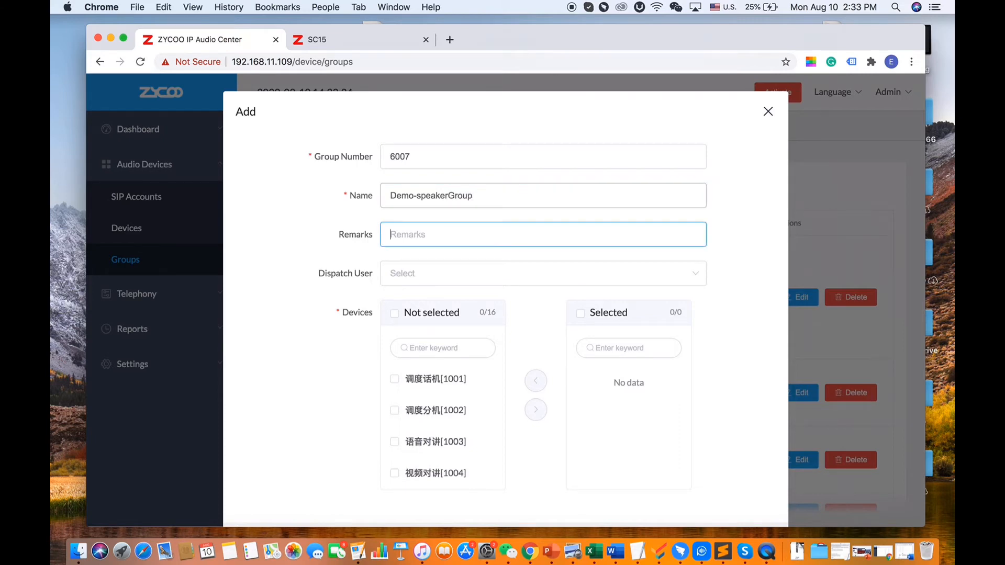
left_click(448, 195)
type("s")
Move demo-SC15 Ceiling Speaker into the group's selected members and submit
scroll(413, 230, "down", 2)
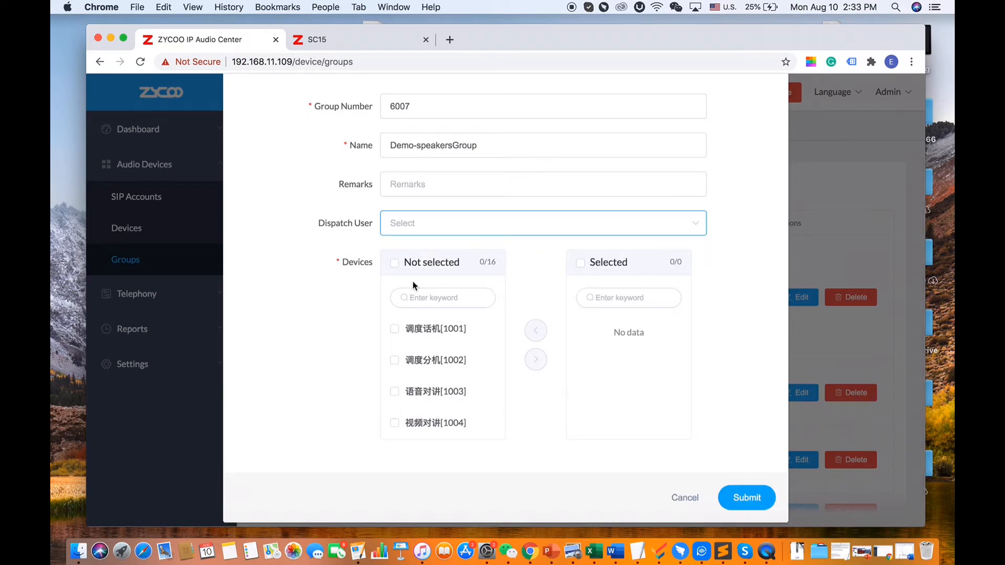
scroll(426, 394, "down", 5)
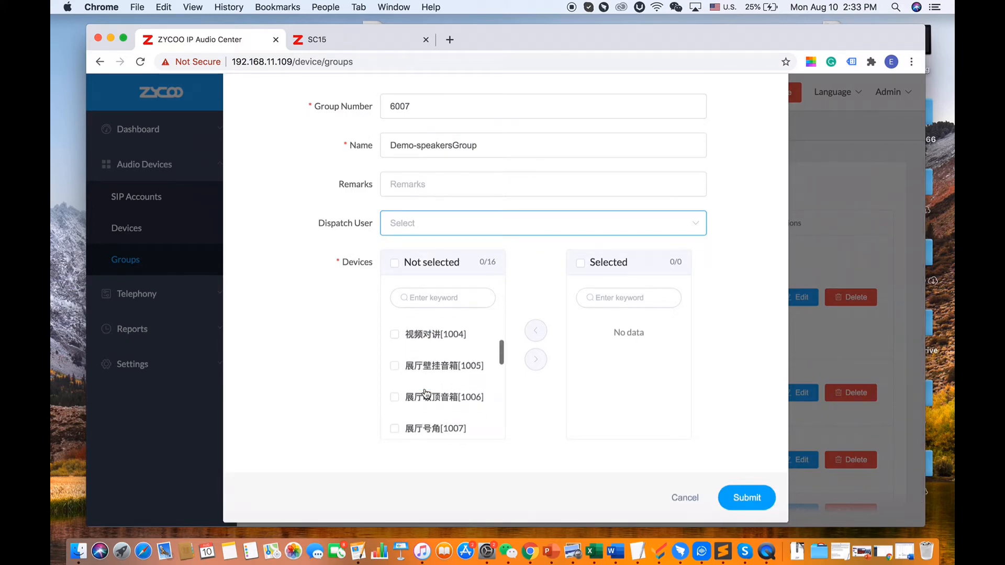
scroll(425, 390, "down", 3)
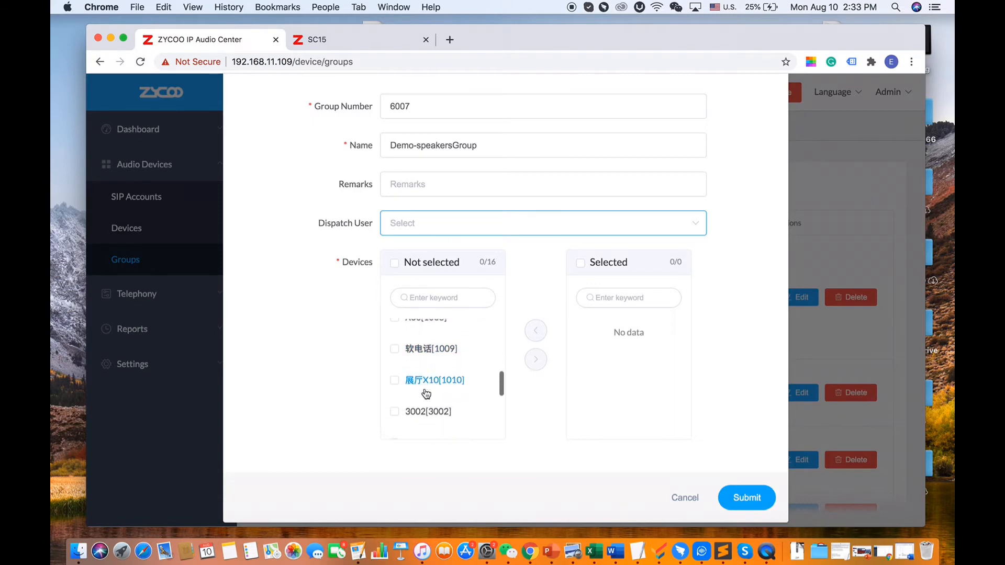
left_click(395, 387)
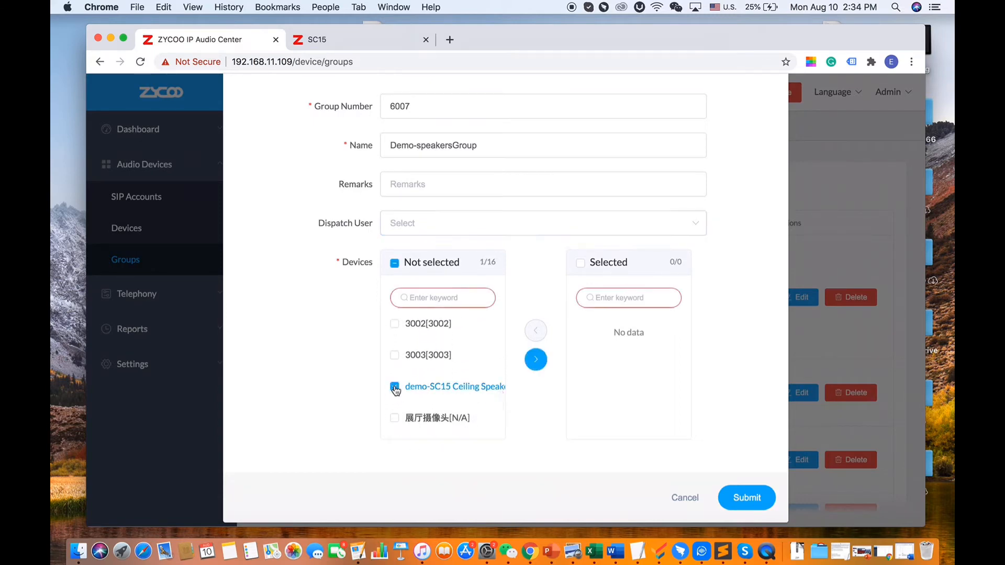
left_click(536, 359)
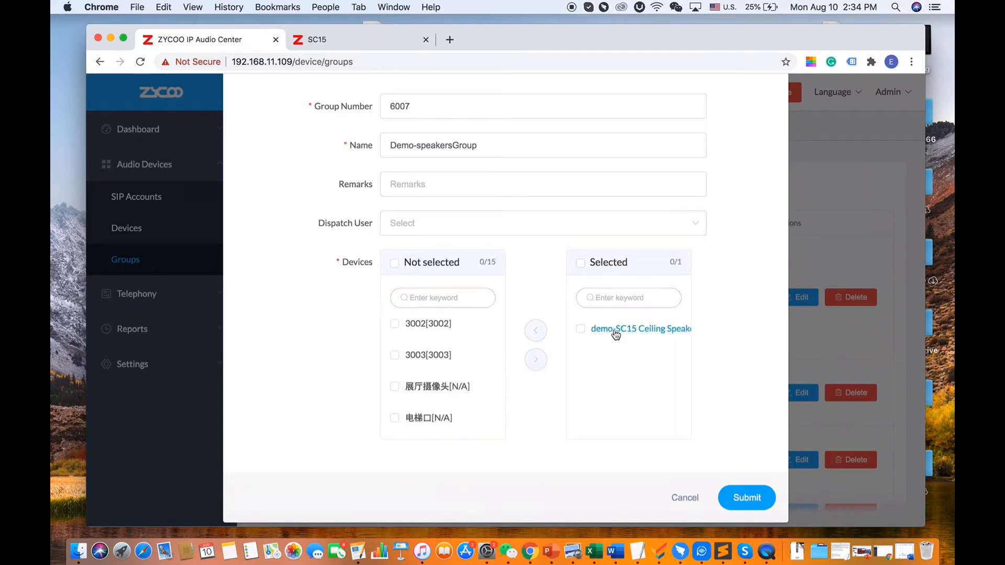
left_click(754, 501)
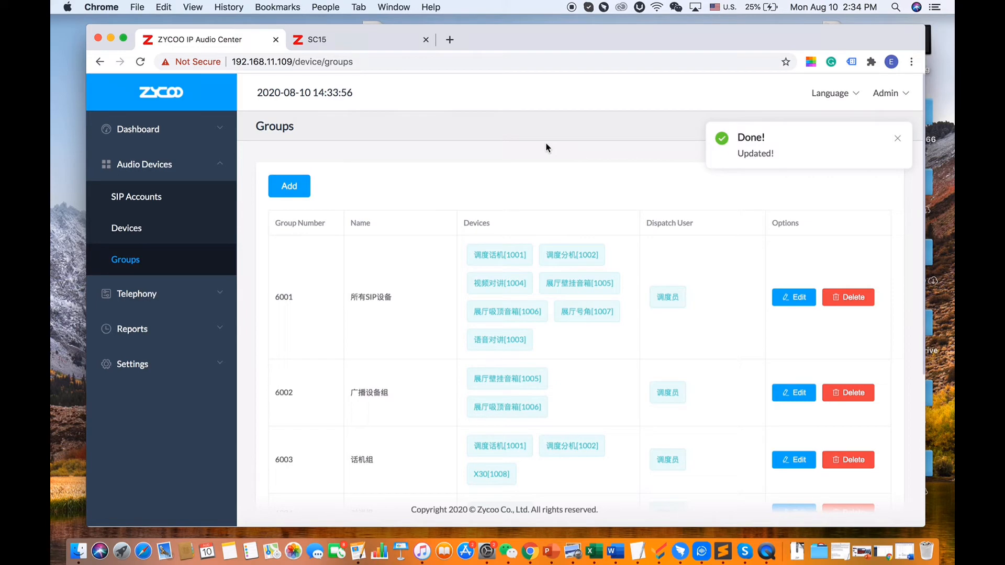
Go to Settings > Dispatch Users and start adding a new user
scroll(375, 320, "down", 5)
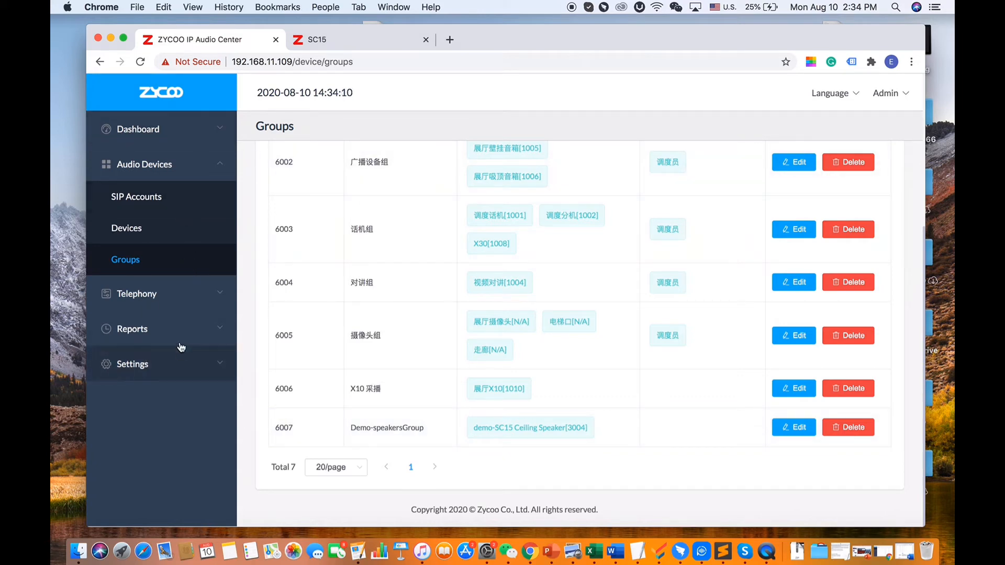
left_click(198, 370)
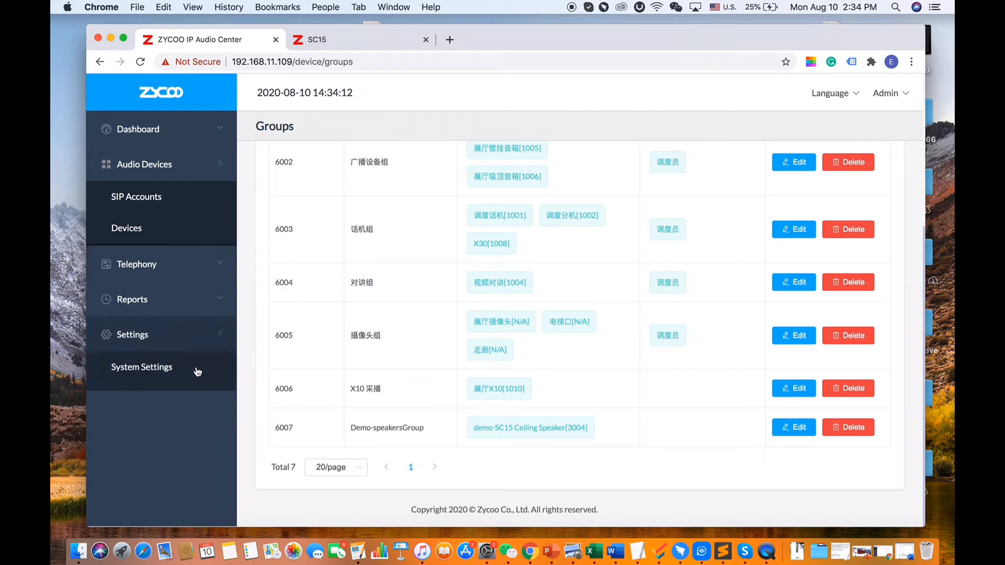
left_click(181, 337)
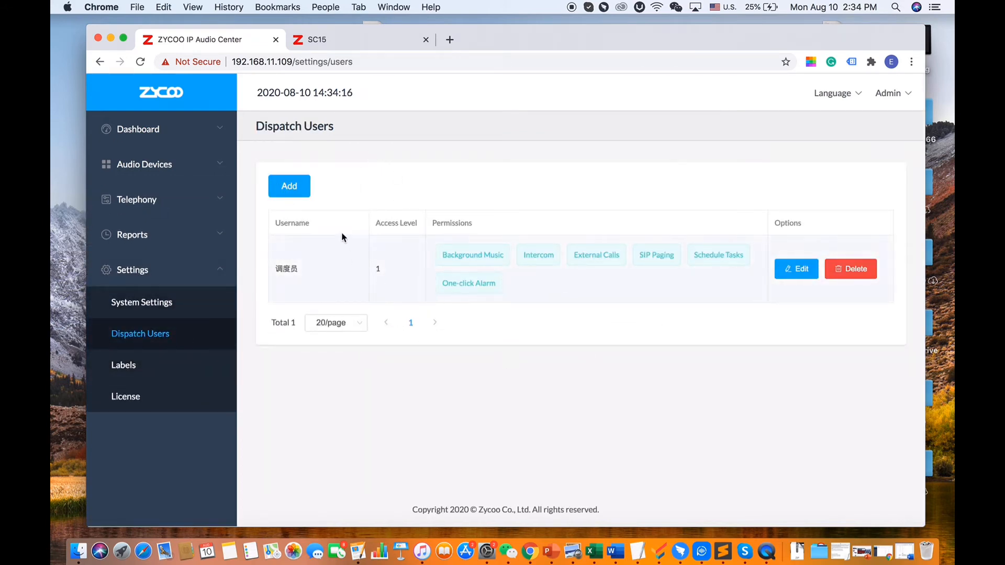
left_click(290, 188)
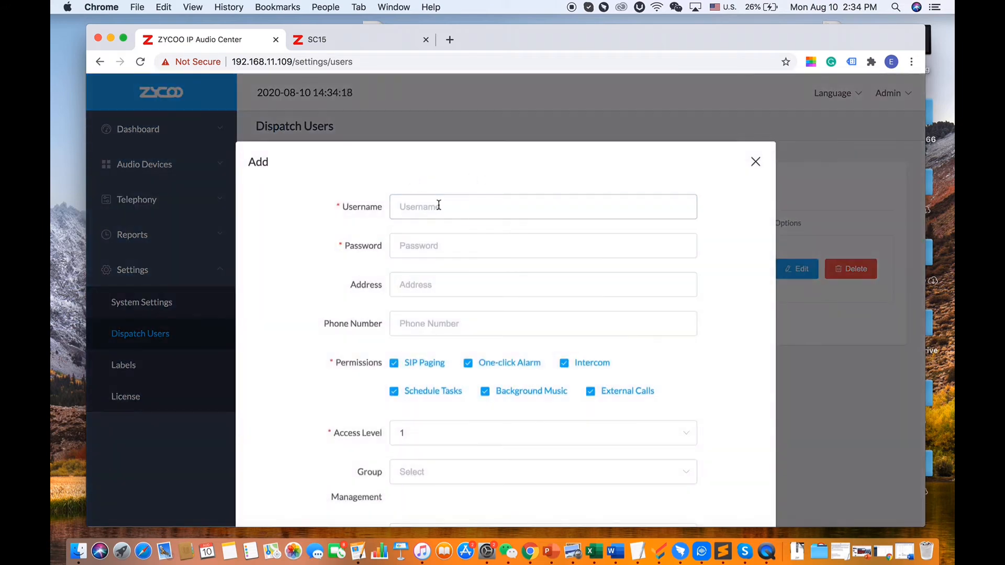
Enter the dispatch username, copying it for later, and set the account password
left_click(439, 205)
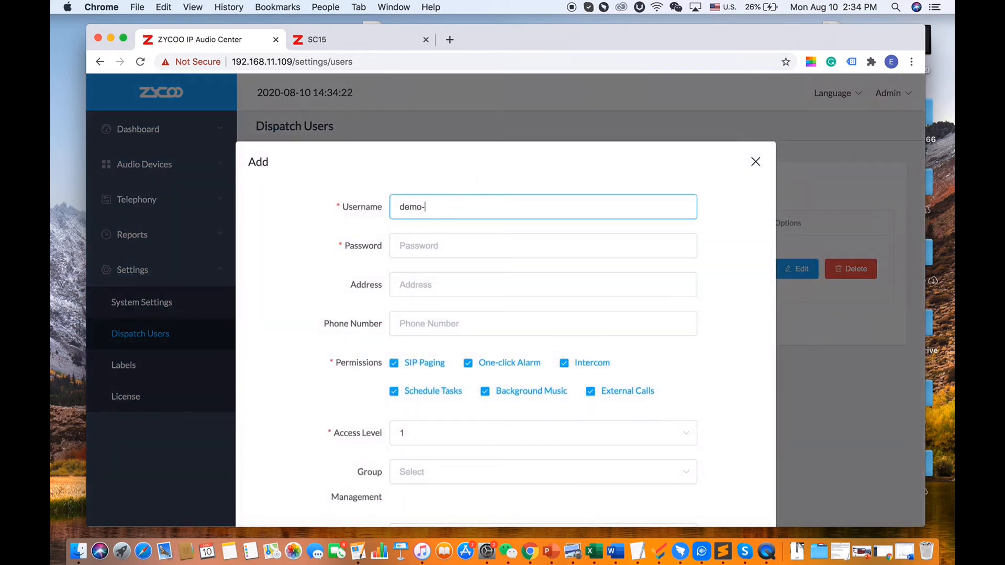
key("super+a")
key("super+c")
key("Tab")
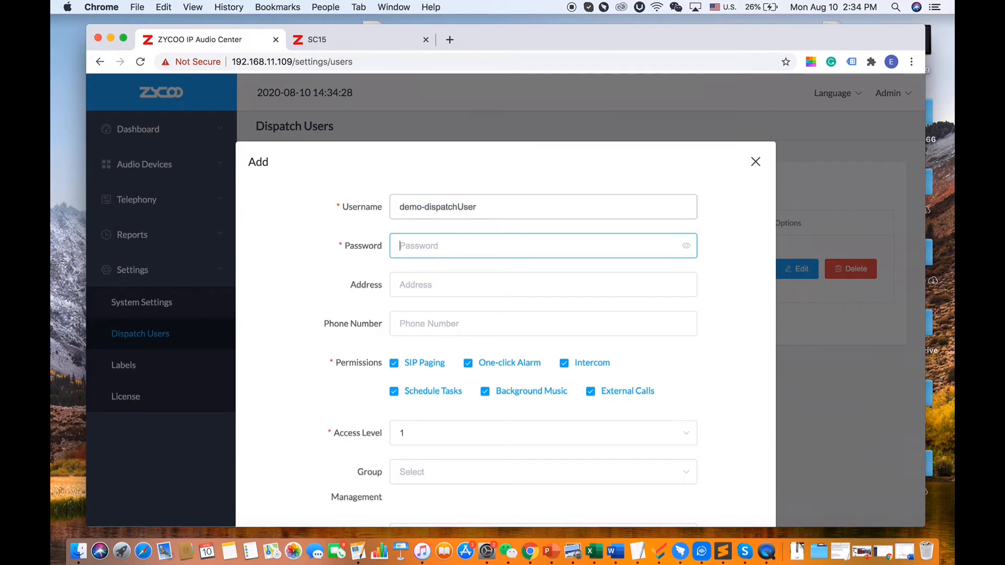
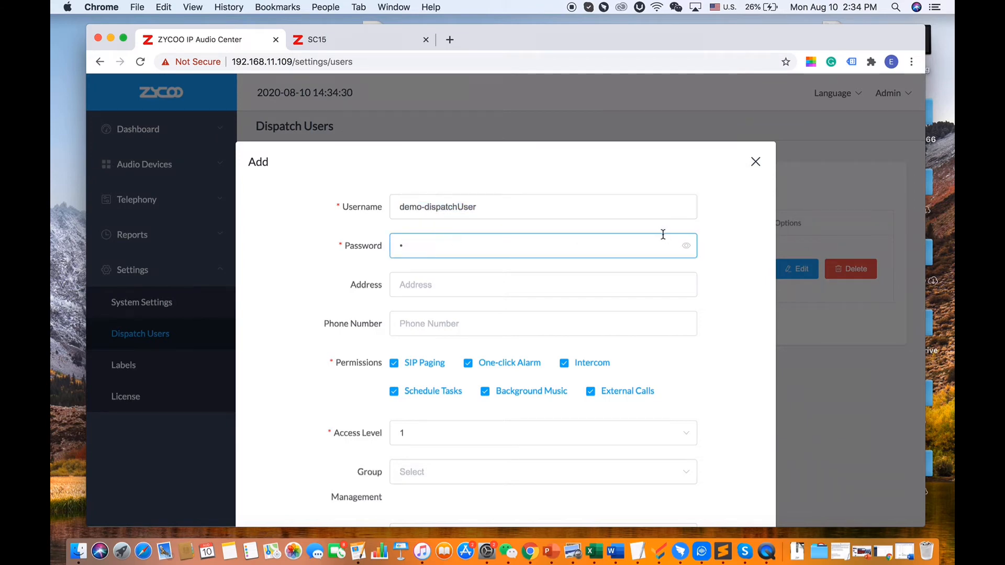
left_click(686, 246)
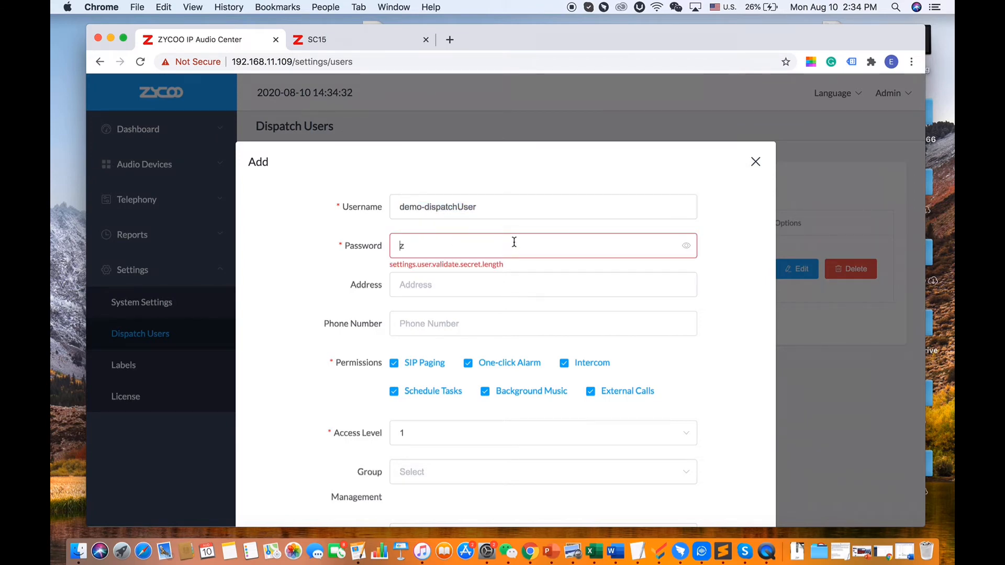
key("Tab")
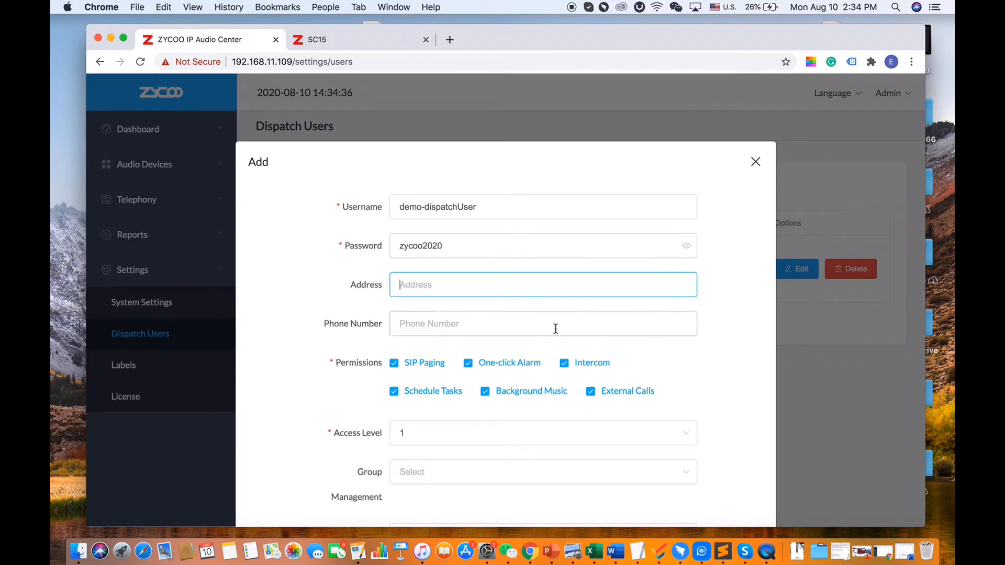
Keep the user's access level at 1
scroll(554, 329, "down", 5)
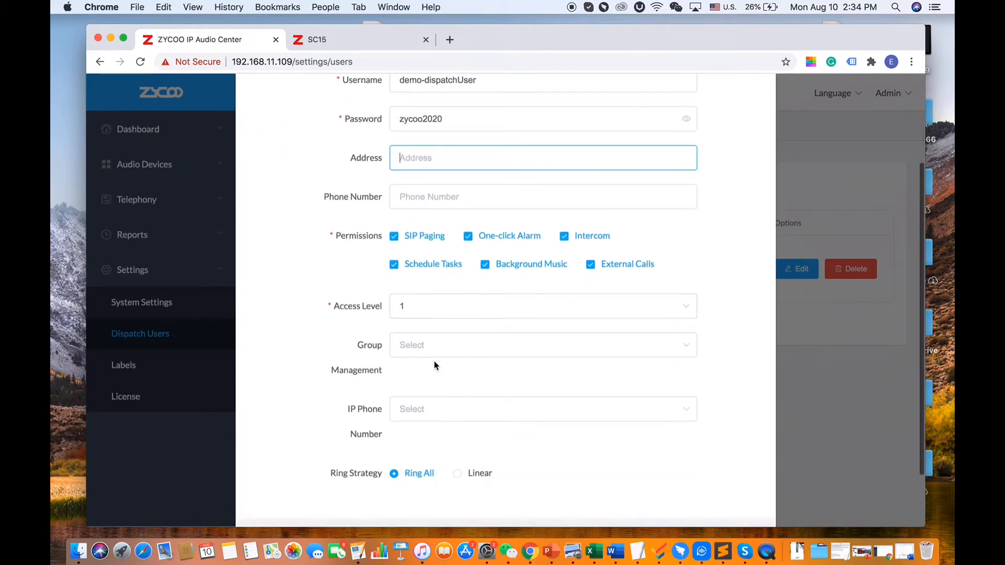
left_click(426, 315)
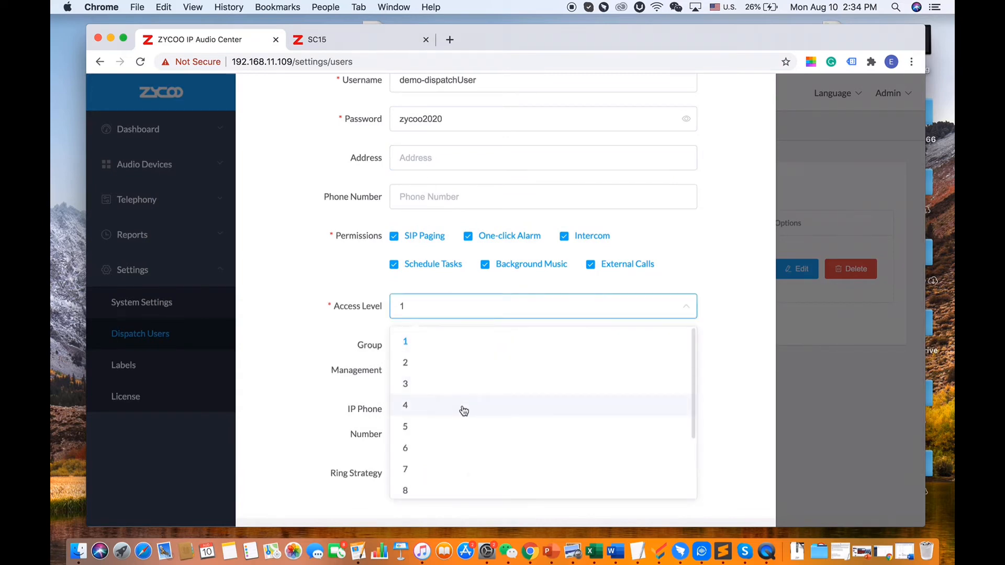
scroll(463, 411, "down", 2)
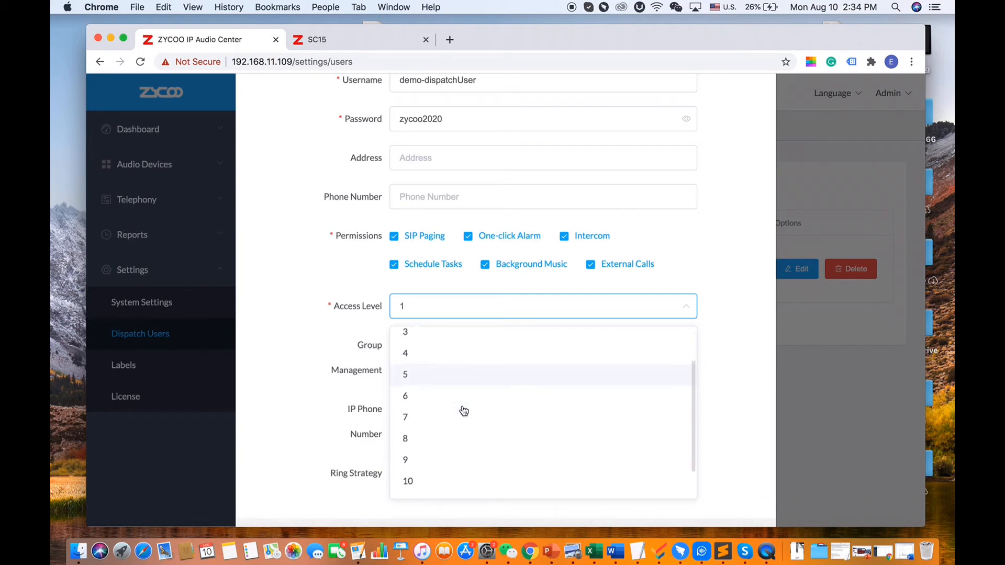
scroll(463, 411, "up", 2)
scroll(469, 419, "down", 3)
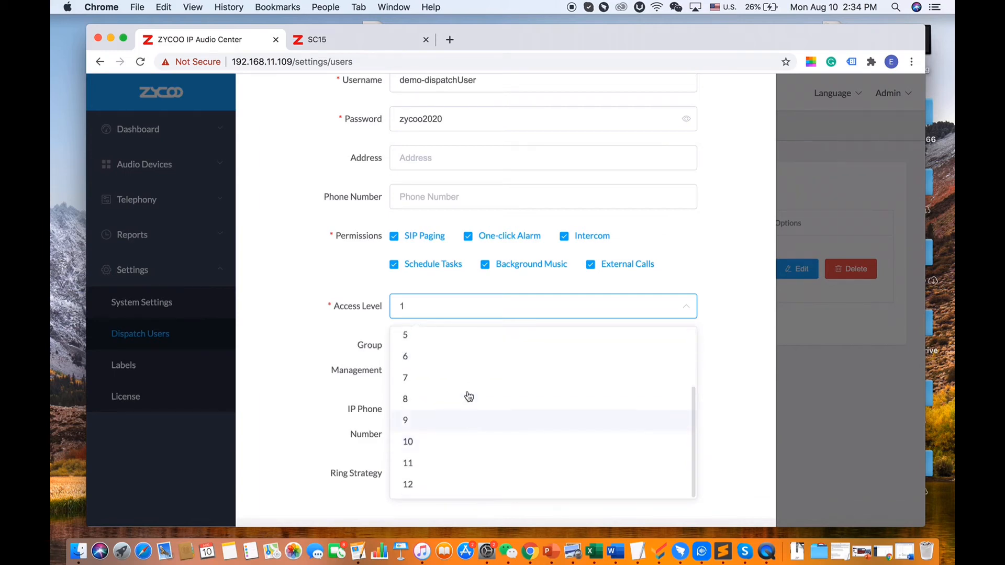
scroll(463, 390, "up", 3)
left_click(449, 346)
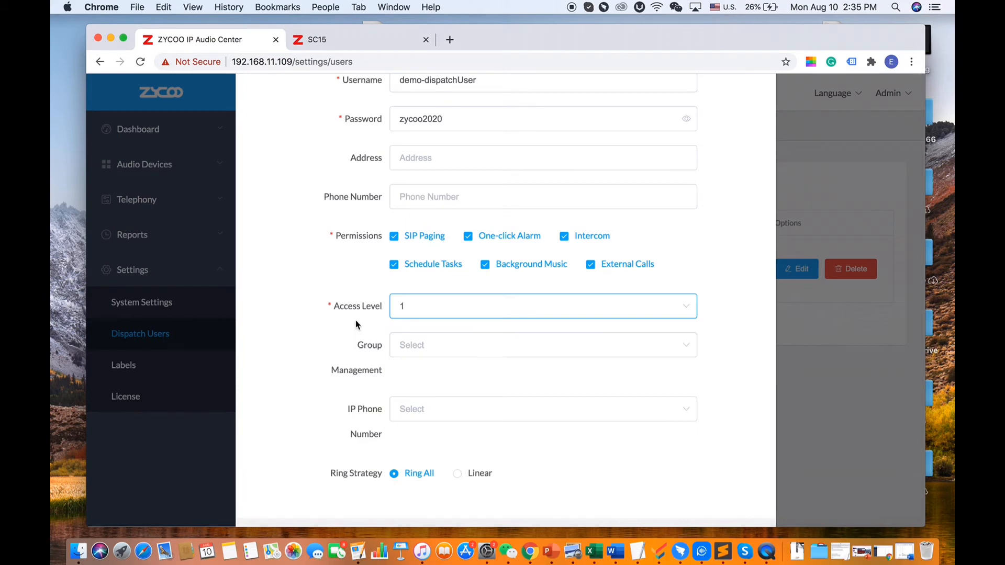
Keep all permissions enabled, assign Demo-speakersGroup under Group Management, and submit the user
scroll(378, 335, "down", 1)
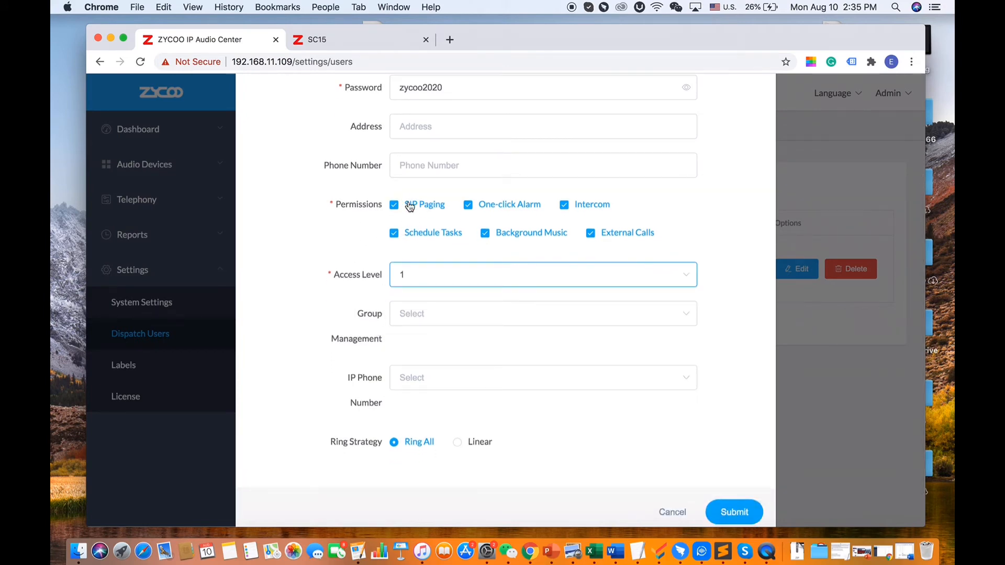
left_click(495, 207)
left_click(500, 208)
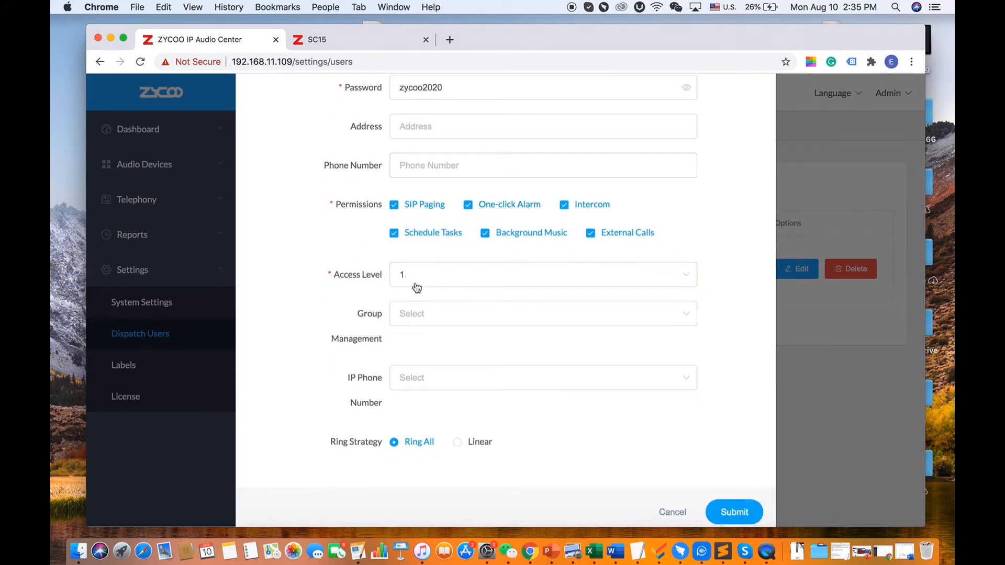
left_click(460, 314)
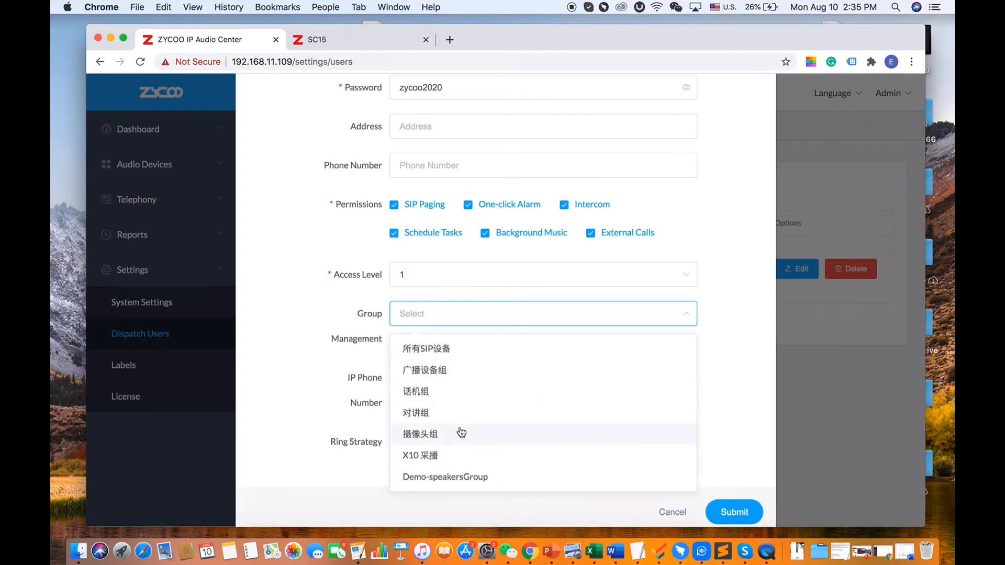
left_click(456, 481)
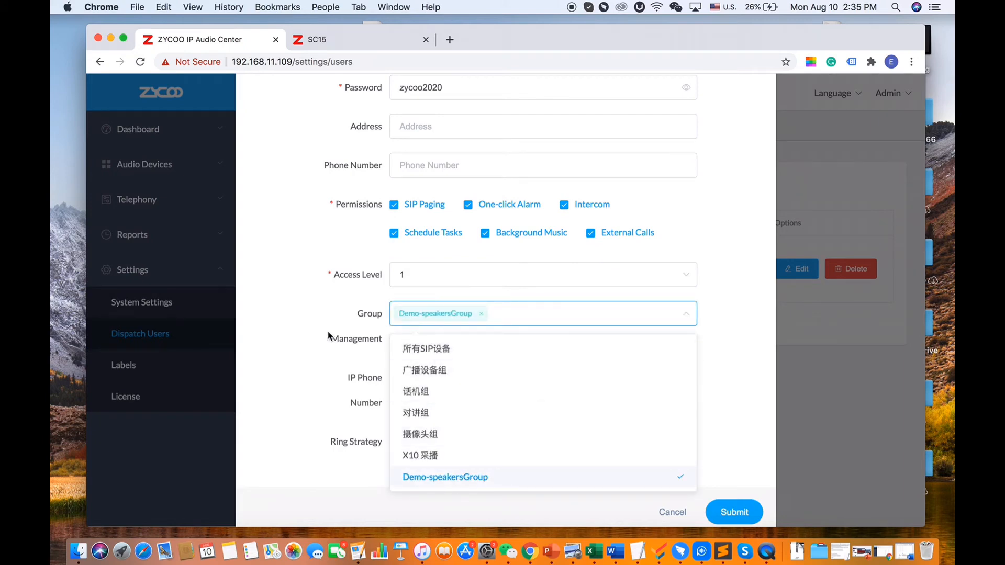
left_click(317, 298)
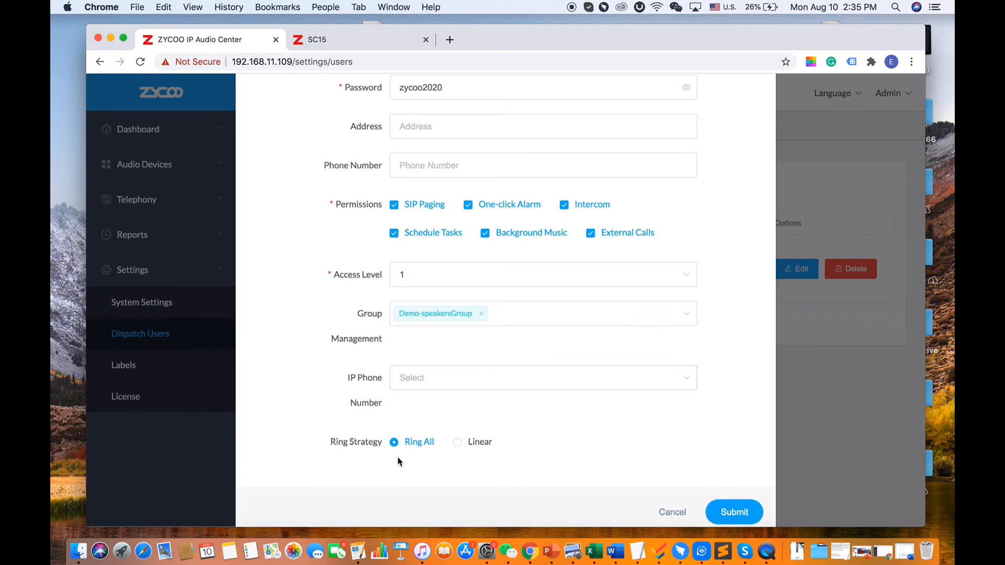
left_click(733, 513)
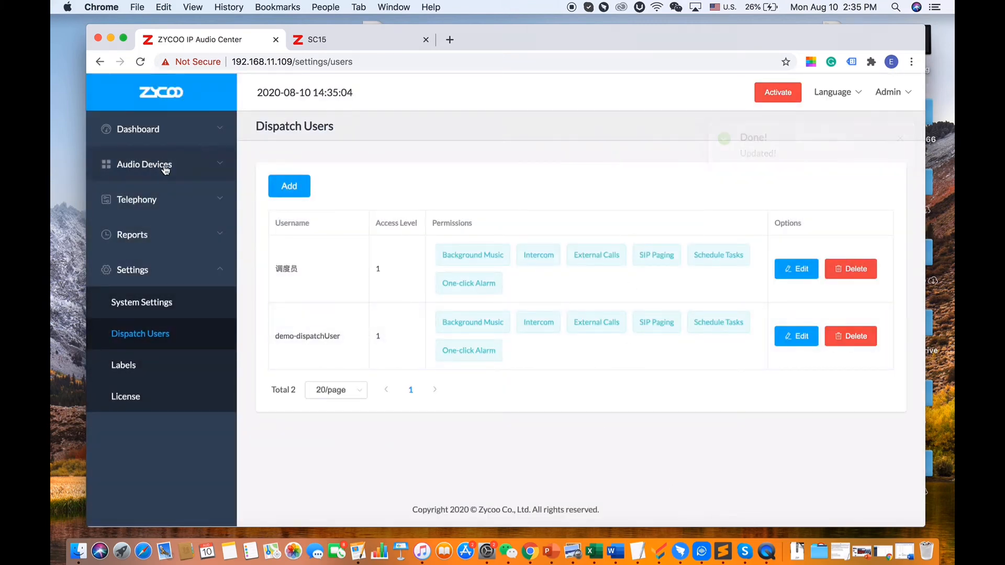
Open Audio Devices > Groups and scroll to group 6007 Demo-speakersGroup
left_click(190, 179)
left_click(168, 260)
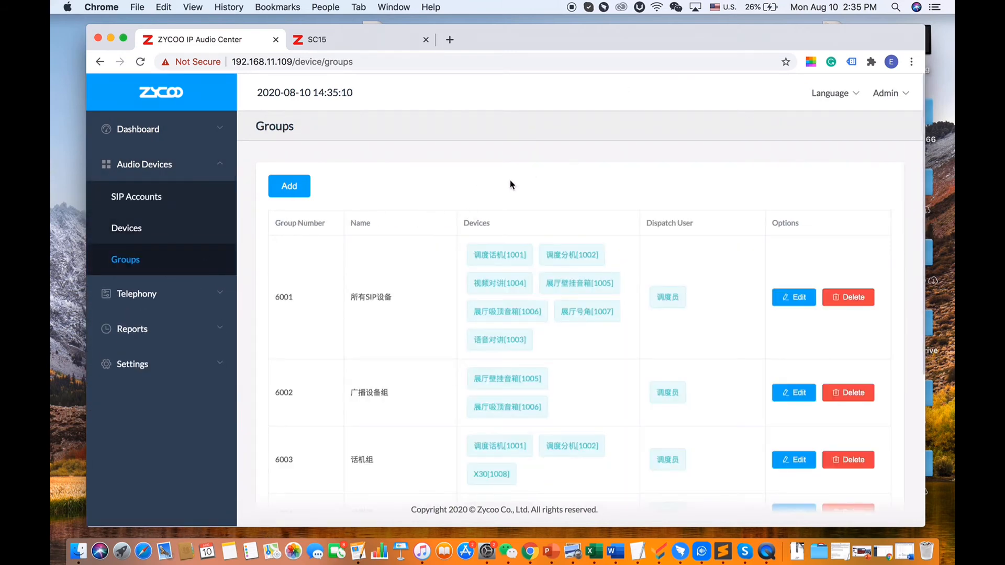
scroll(511, 199, "down", 3)
scroll(506, 241, "down", 4)
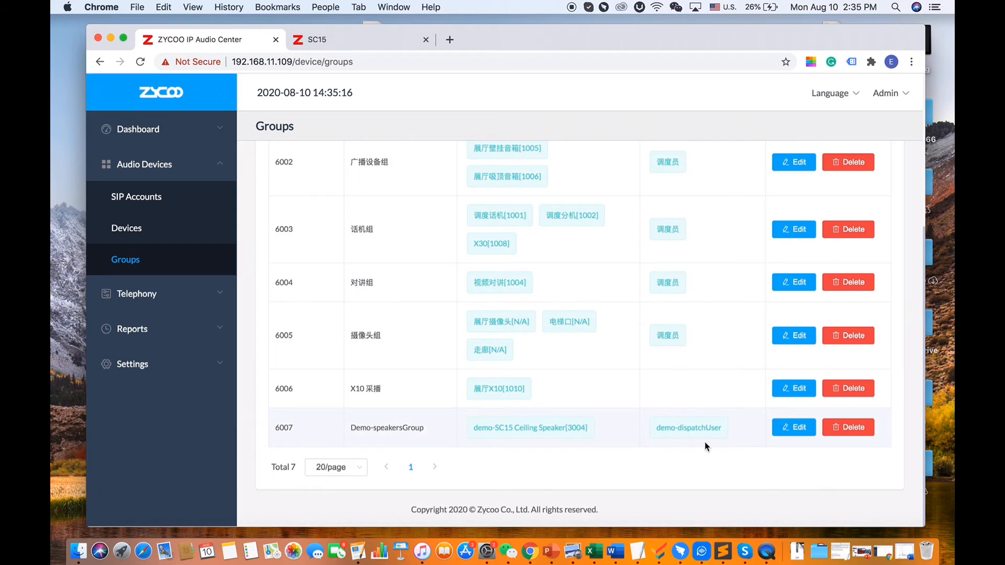
scroll(695, 356, "up", 5)
scroll(689, 341, "down", 6)
Launch IP Audio Dispatch and log in as the new dispatch user with its password
left_click(702, 555)
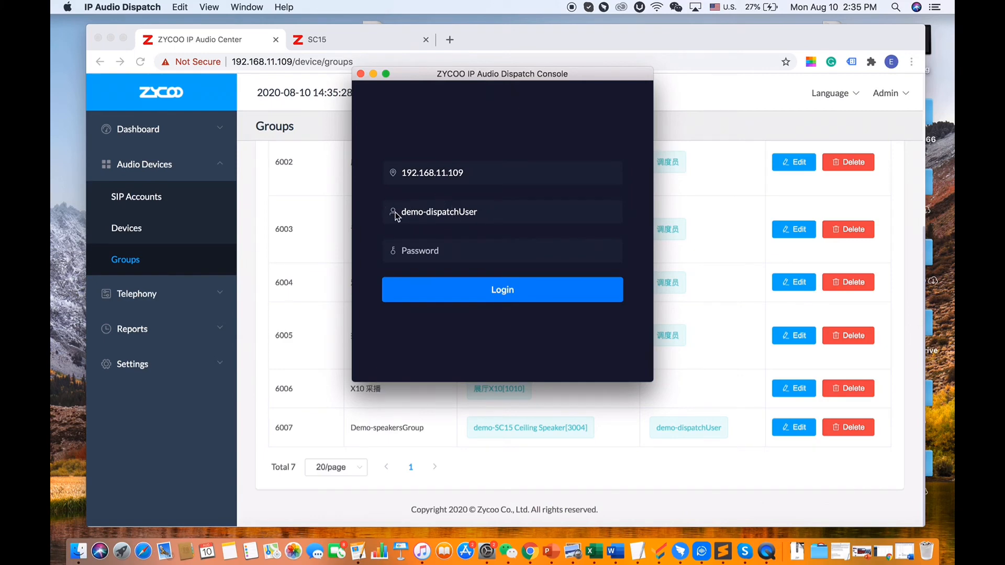
left_click(464, 248)
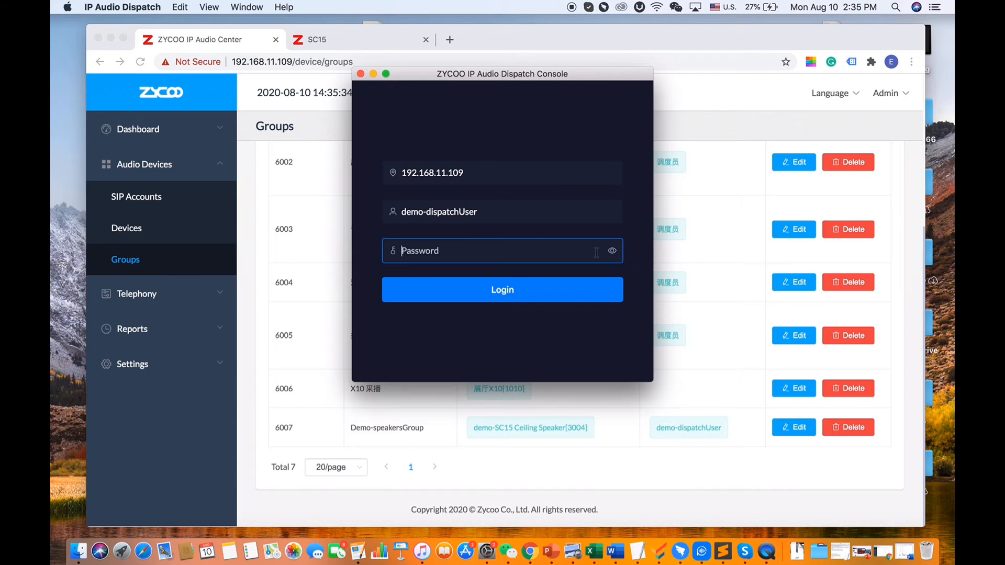
left_click(613, 254)
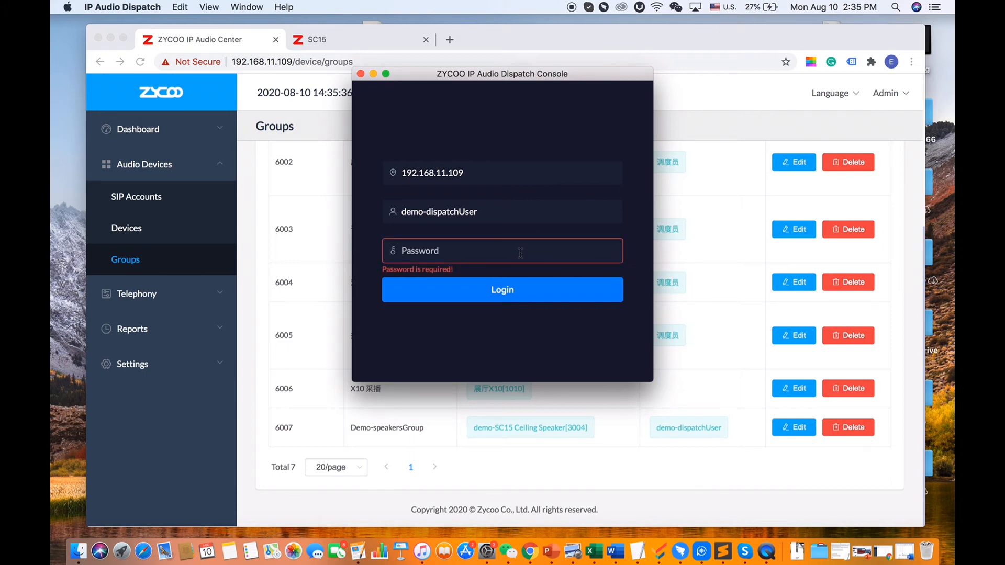
left_click(520, 253)
type("•")
left_click(613, 253)
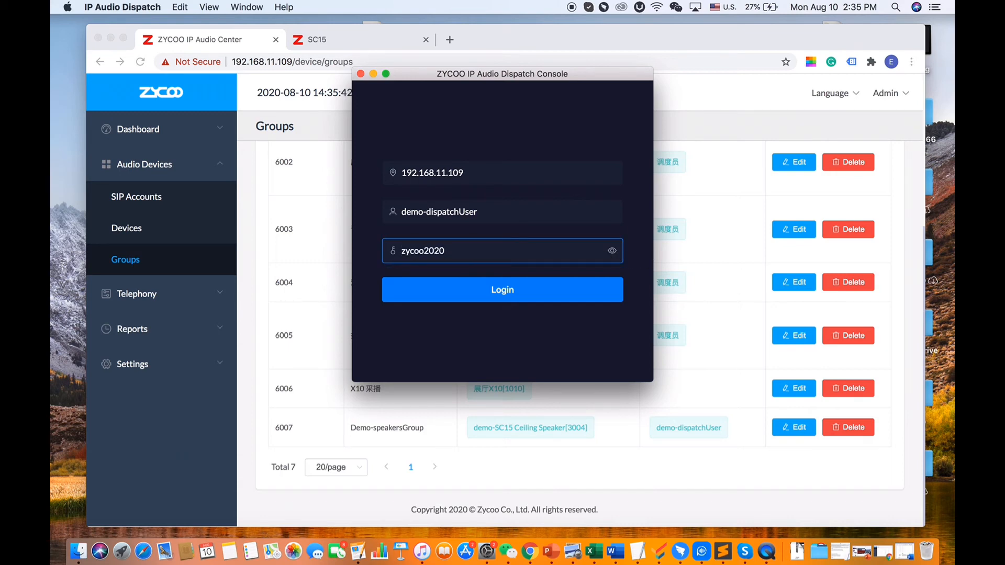
left_click(545, 289)
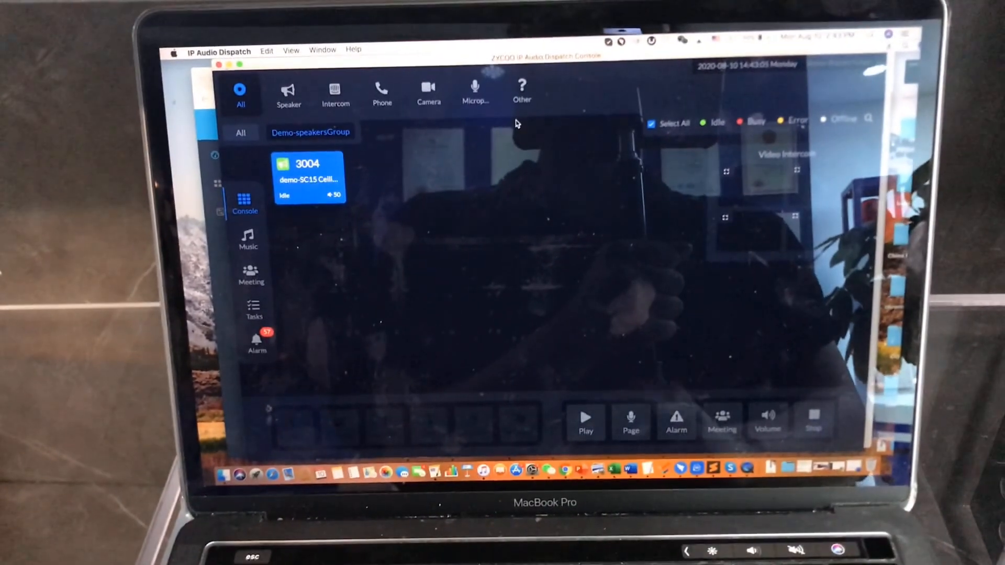
Select speaker 3004 and play the 示例音乐1 playlist on it
left_click(335, 193)
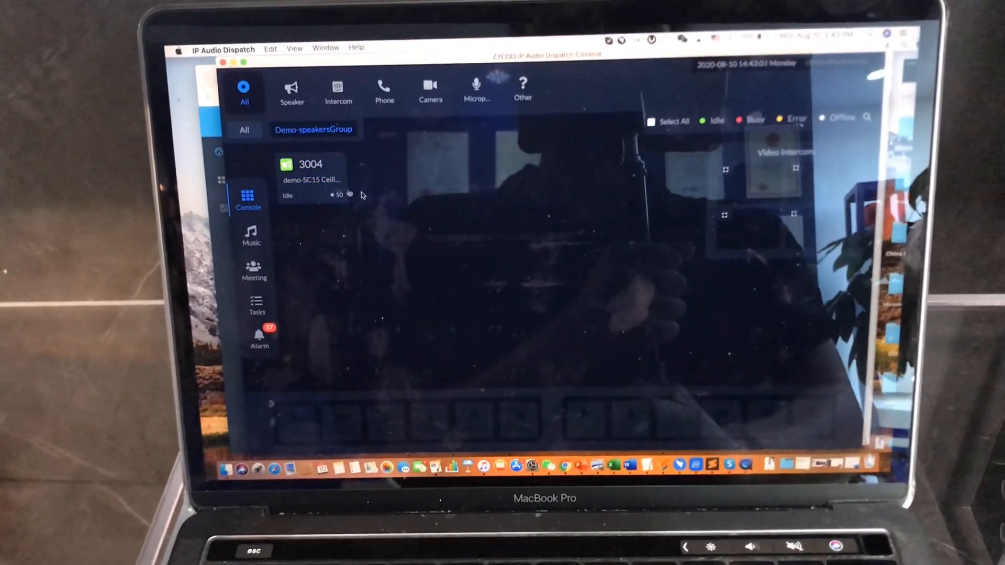
left_click(325, 186)
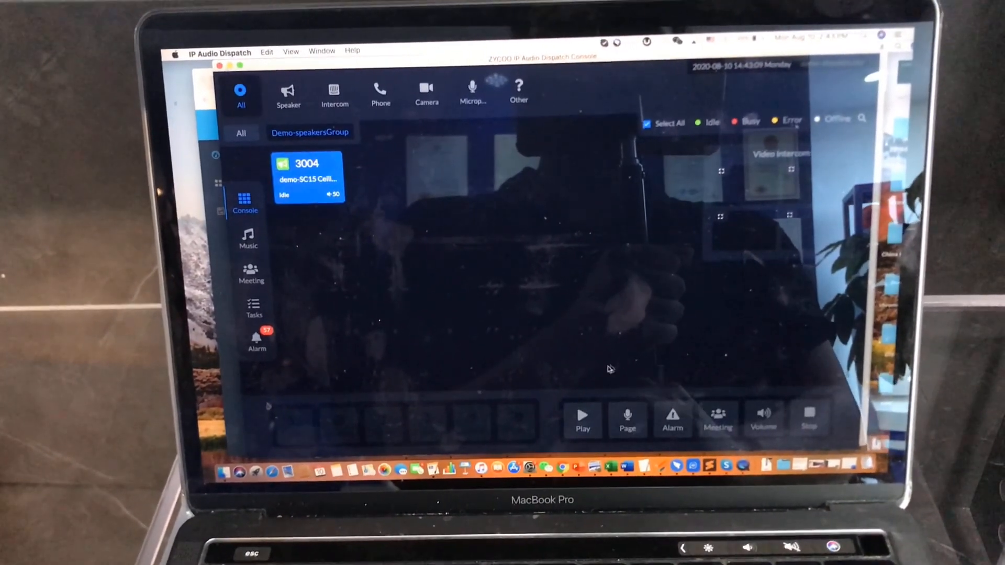
left_click(581, 417)
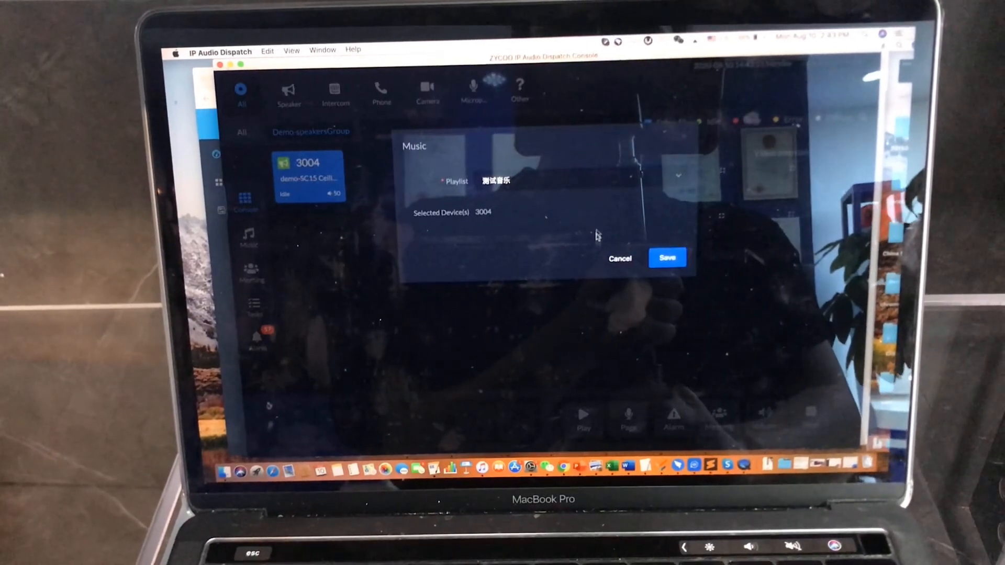
left_click(604, 181)
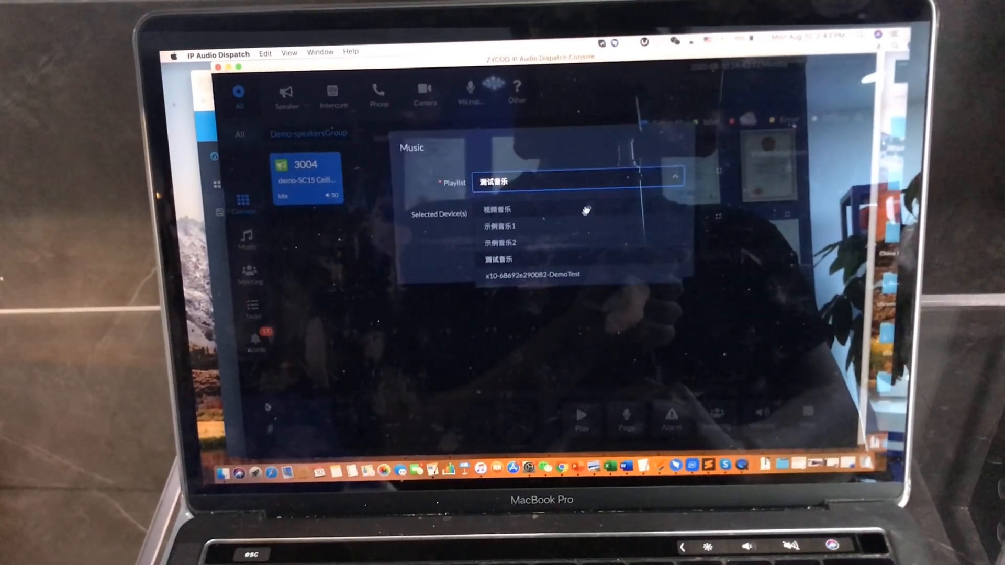
left_click(571, 226)
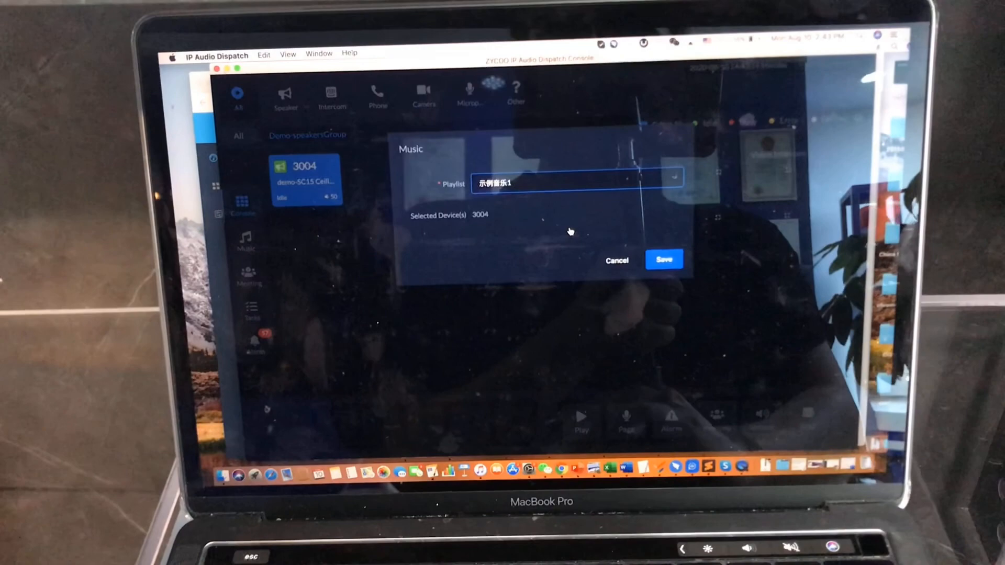
left_click(662, 259)
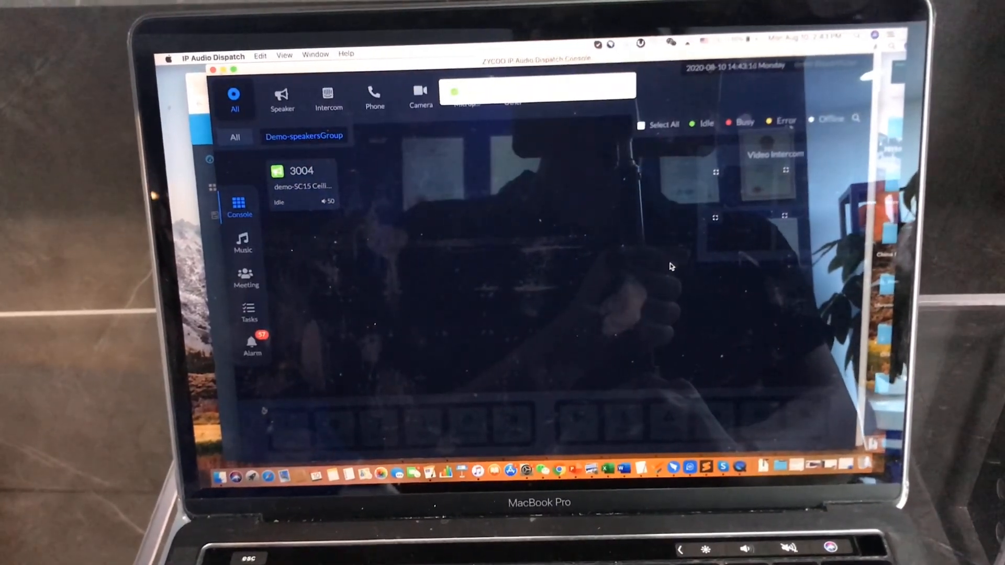